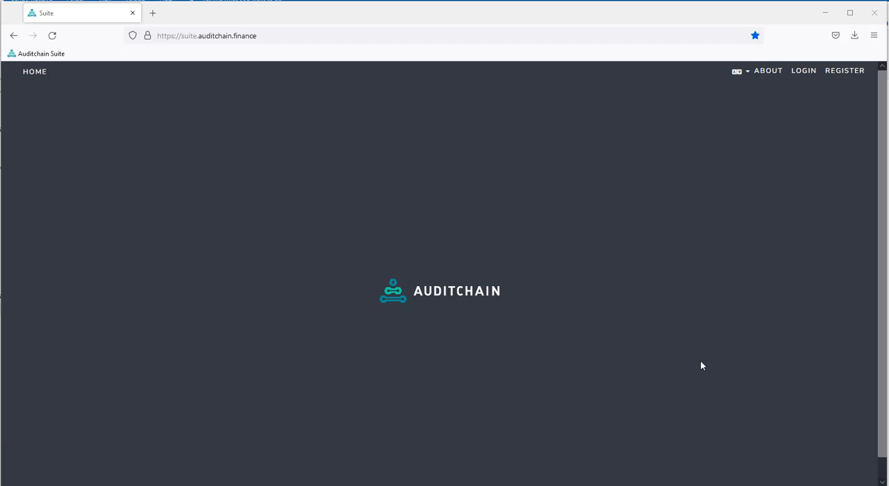
- Switch the site language to Chinese, Arabic and Turkish in turn, and set it back to English
{"action": "left_click", "coordinate": [741, 72]}
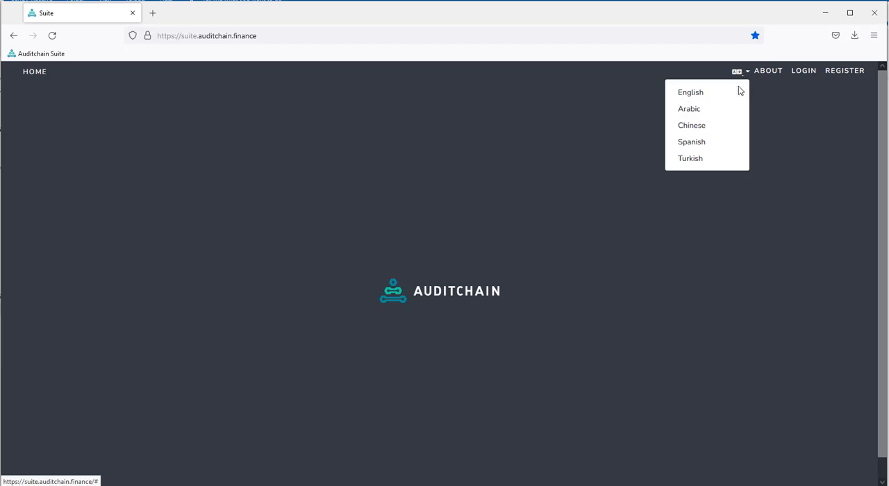
{"action": "left_click", "coordinate": [722, 133]}
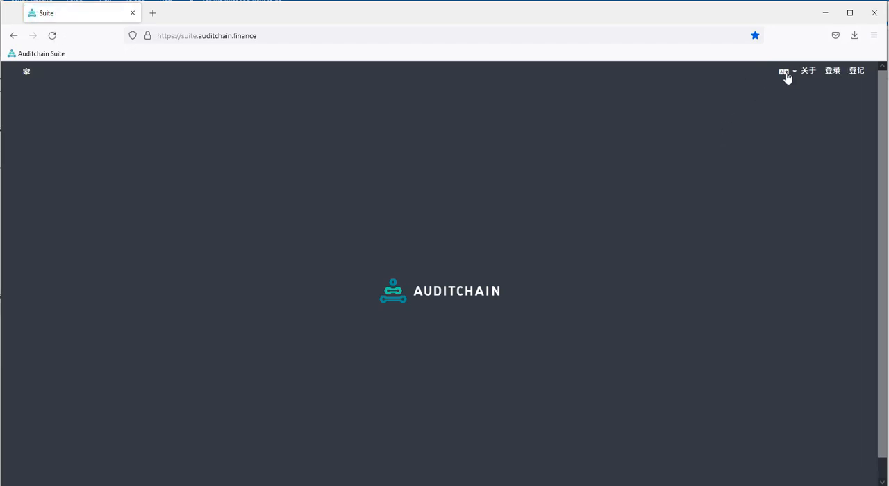
{"action": "left_click", "coordinate": [787, 78]}
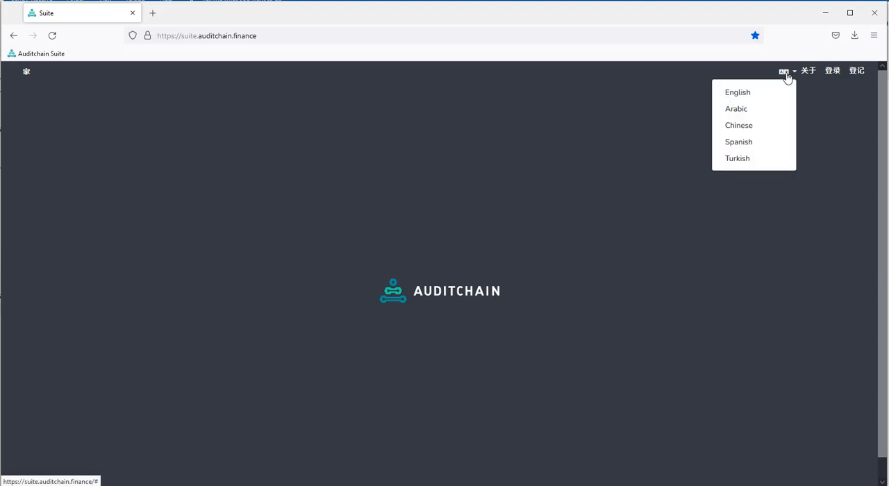
{"action": "left_click", "coordinate": [758, 110]}
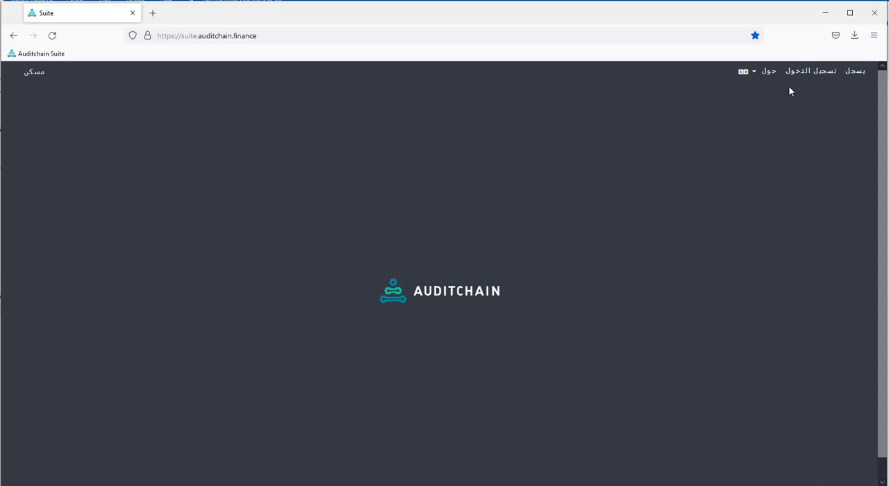
{"action": "left_click", "coordinate": [752, 74]}
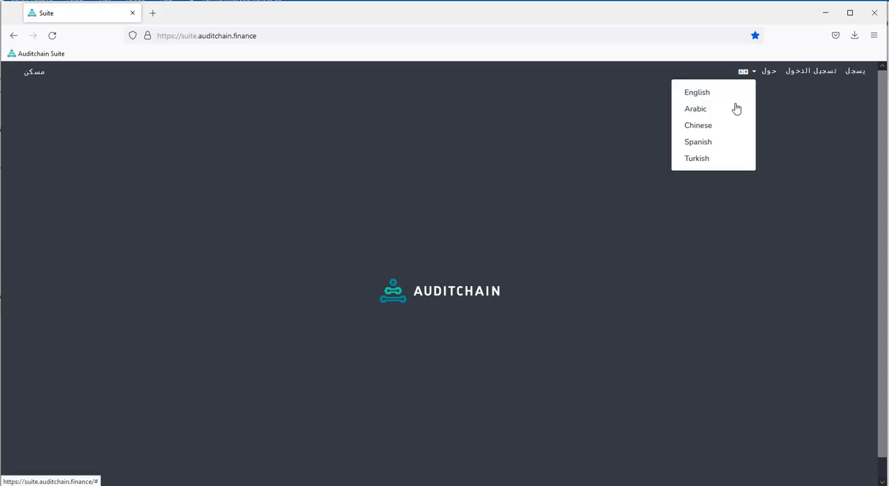
{"action": "left_click", "coordinate": [700, 160]}
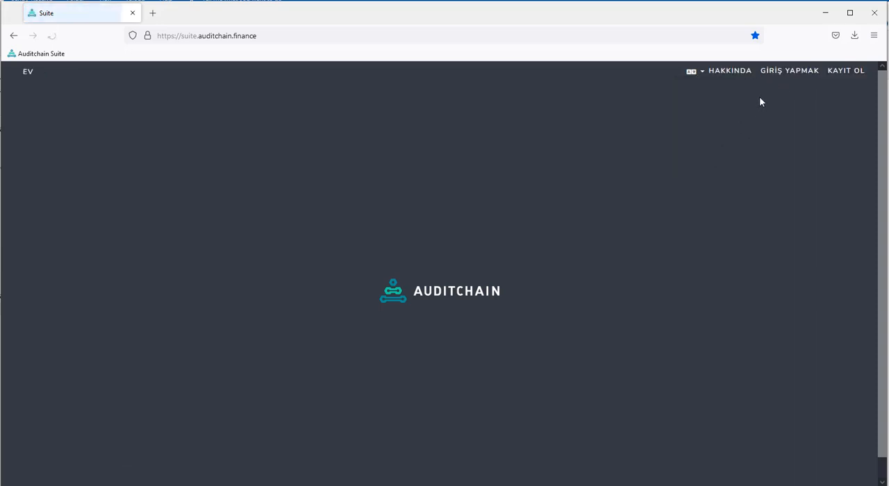
{"action": "left_click", "coordinate": [697, 78]}
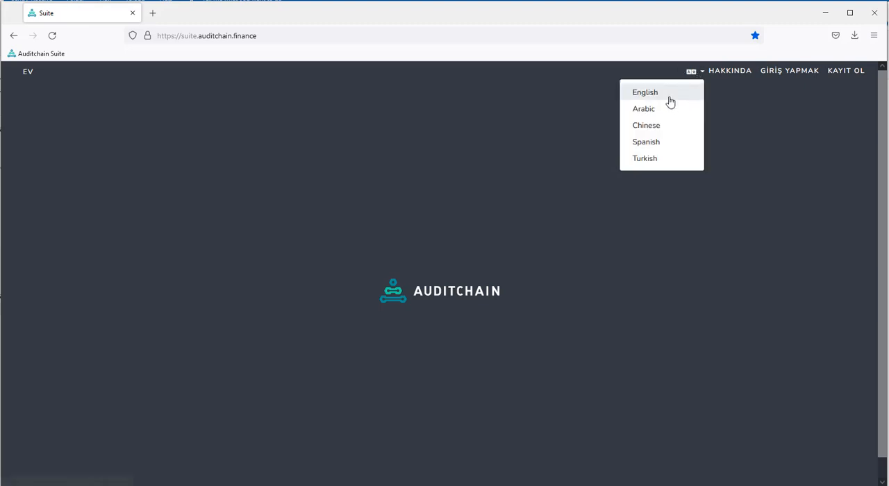
{"action": "left_click", "coordinate": [671, 99]}
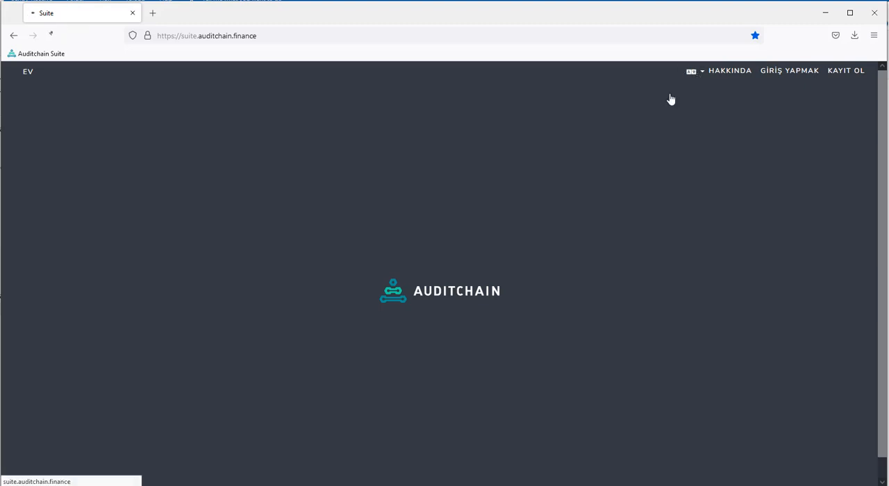
- Log in with the prefilled account credentials and open the Luca application
{"action": "left_click", "coordinate": [804, 72]}
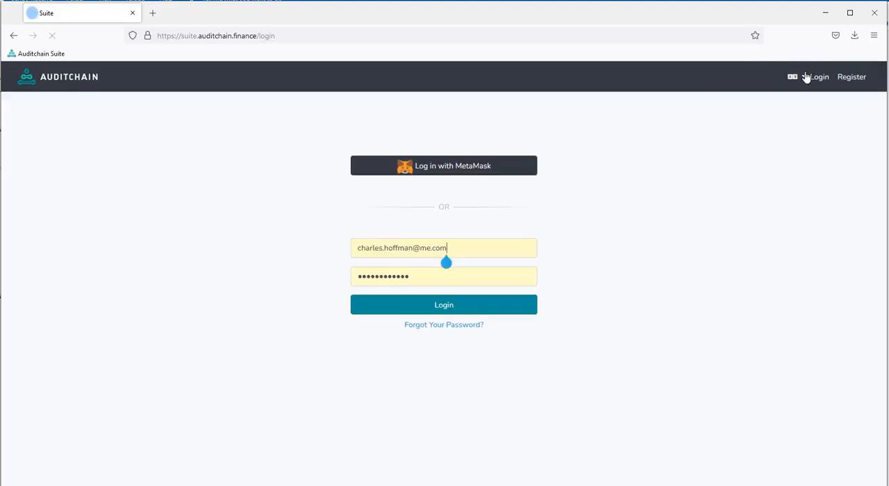
{"action": "left_click", "coordinate": [448, 312]}
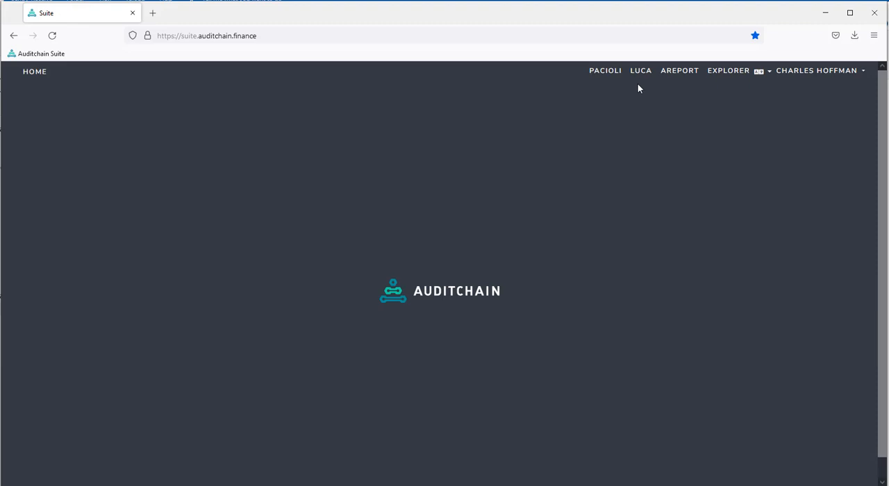
{"action": "left_click", "coordinate": [642, 73]}
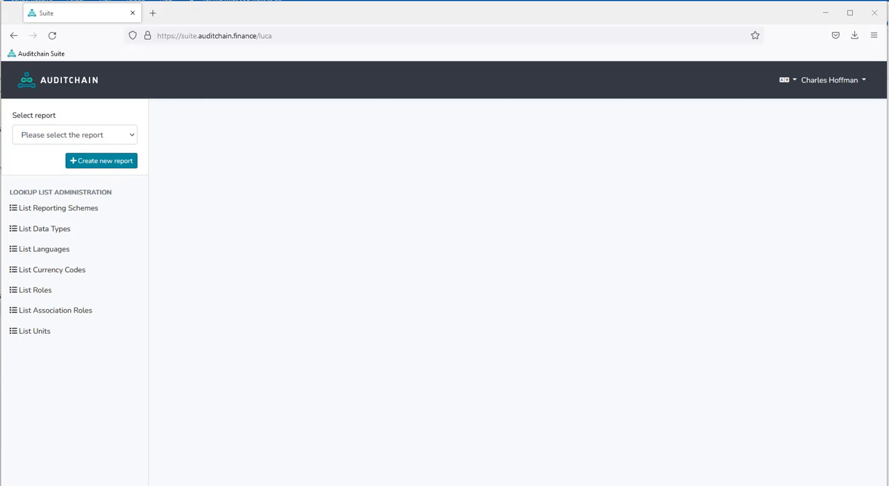
- Switch to File Explorer to review the workbooks in the proof-import-excel-oldformat-temp folder, and return to Luca in the browser
{"action": "left_click", "coordinate": [353, 485]}
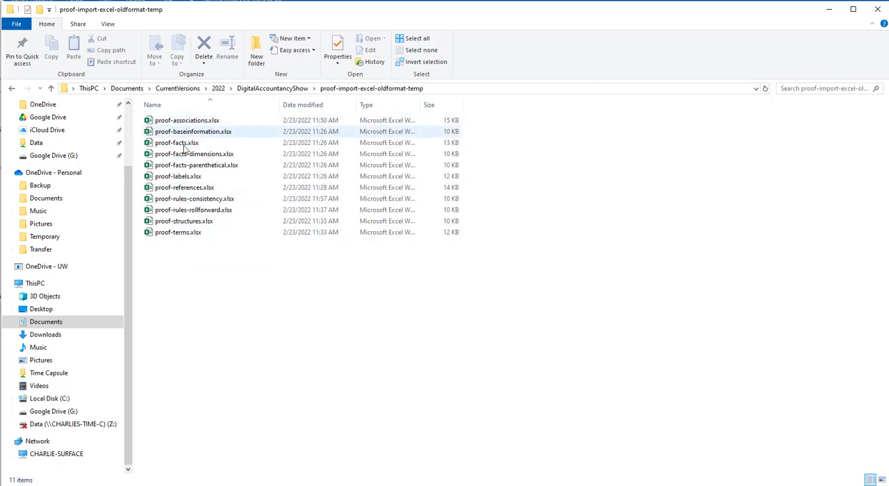
{"action": "left_click", "coordinate": [200, 212]}
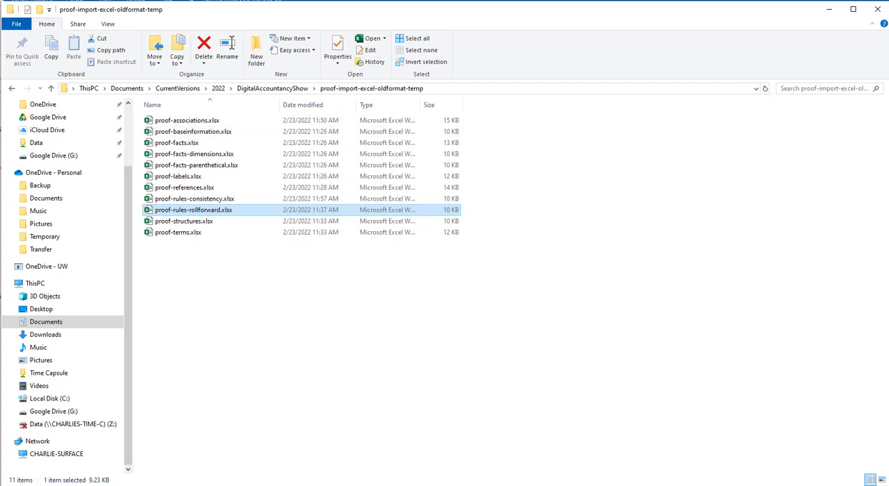
{"action": "mouse_move", "coordinate": [297, 485]}
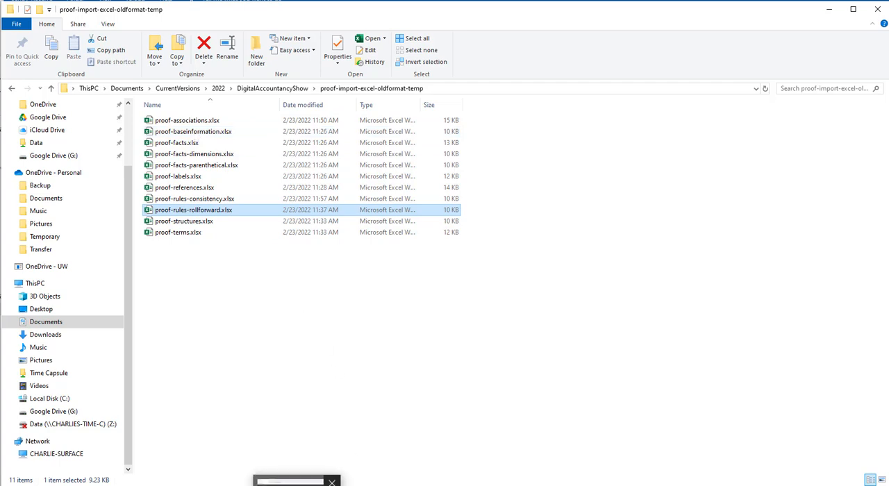
{"action": "left_click", "coordinate": [290, 481]}
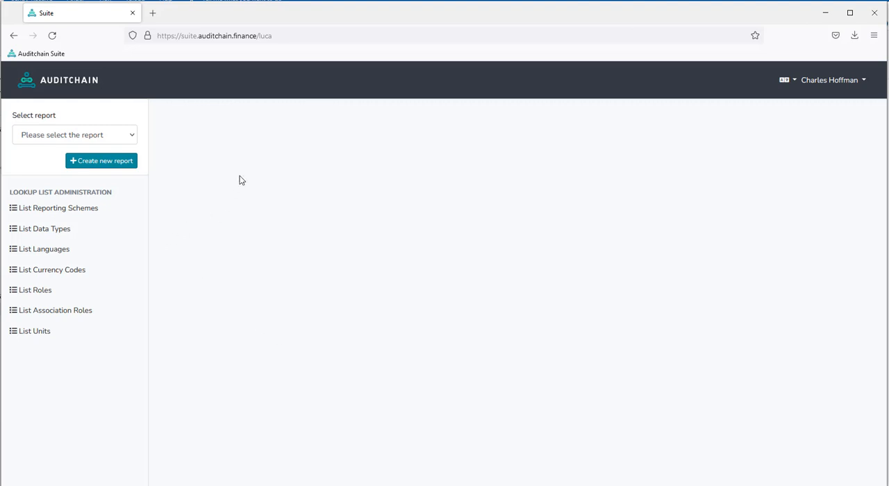
- Create a new report named PROOF (DEMO)
{"action": "left_click", "coordinate": [94, 164]}
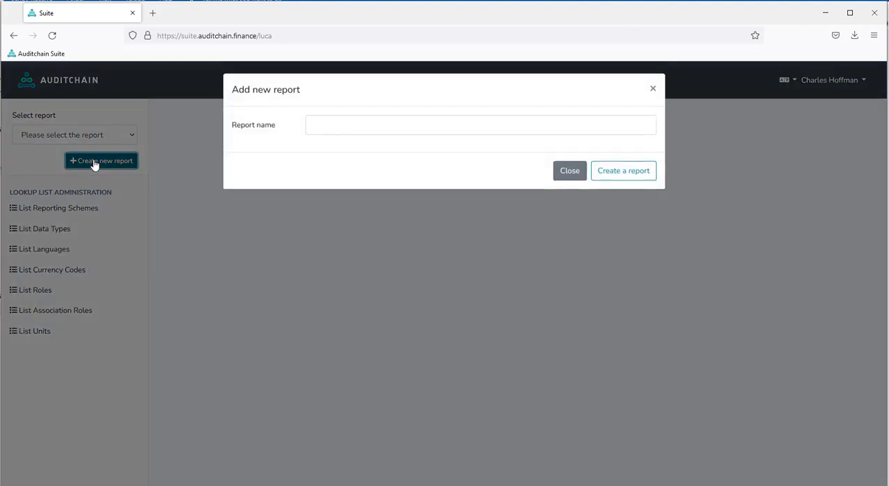
{"action": "left_click", "coordinate": [318, 131]}
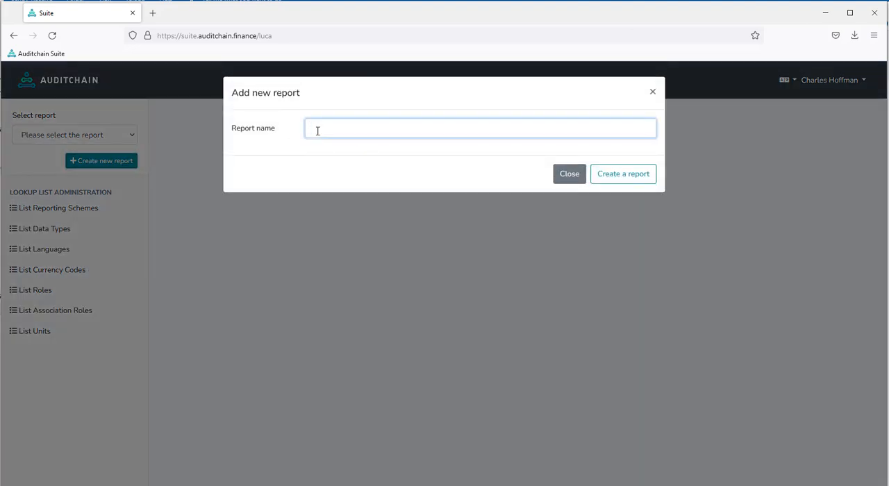
{"action": "type", "text": "PROOF"}
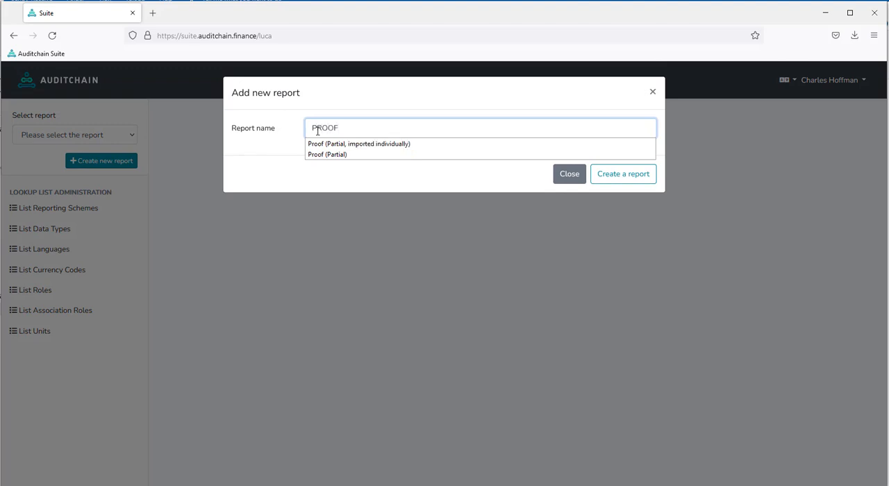
{"action": "type", "text": " (DEMO"}
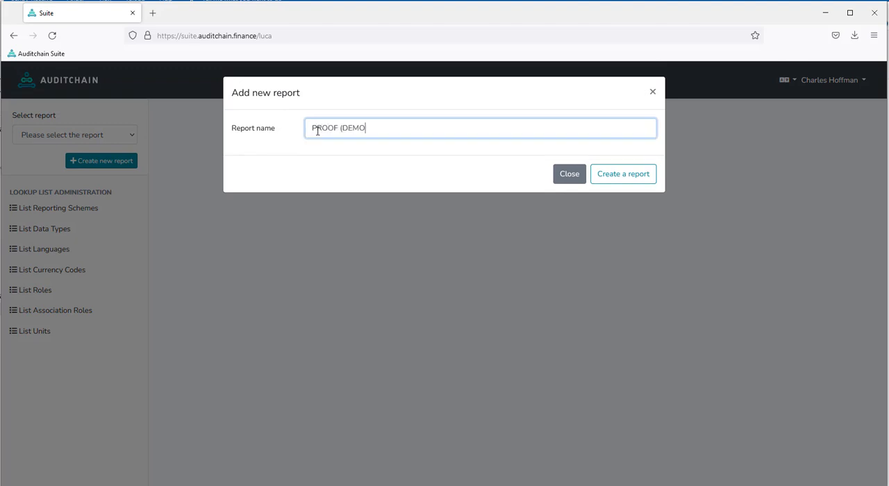
{"action": "type", "text": ")"}
{"action": "left_click", "coordinate": [607, 176]}
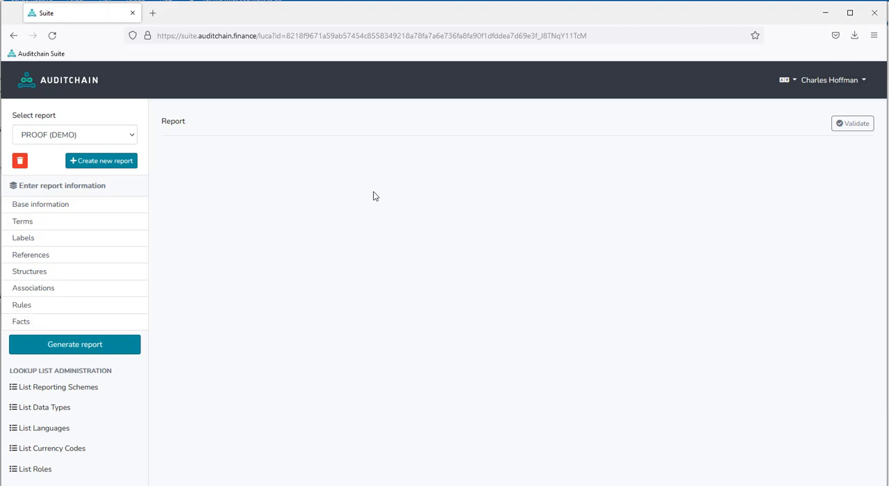
- Import proof-baseinformation.xlsx from CurrentVersions > 2022 > DigitalAccountancyShow > proof-import-excel-oldformat-temp into the report's base information
{"action": "left_click", "coordinate": [18, 206]}
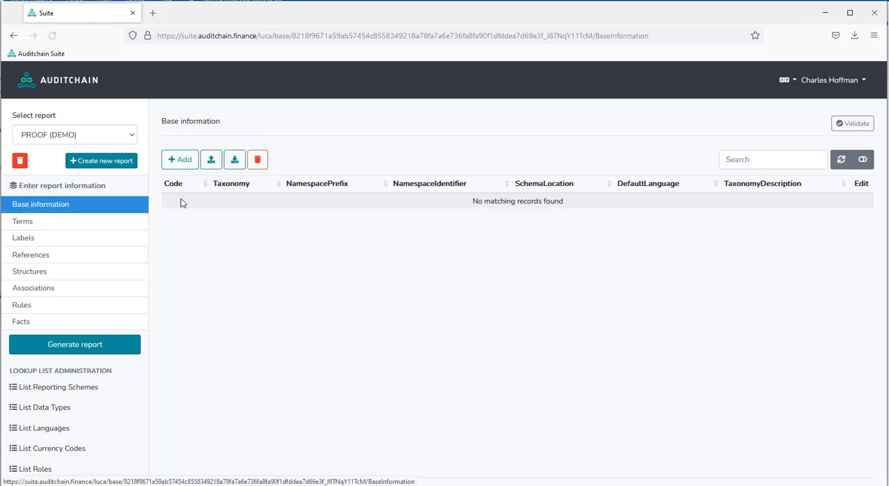
{"action": "left_click", "coordinate": [215, 165]}
{"action": "left_click", "coordinate": [273, 128]}
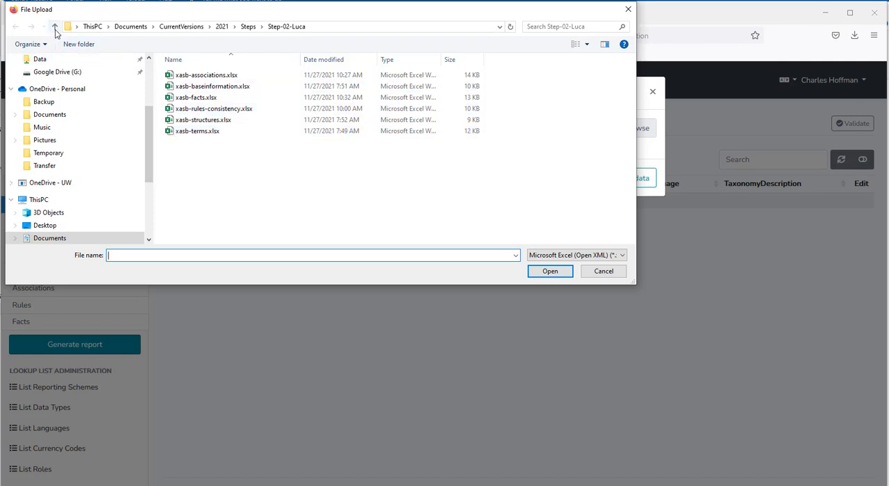
{"action": "left_click", "coordinate": [56, 27]}
{"action": "left_click", "coordinate": [55, 28]}
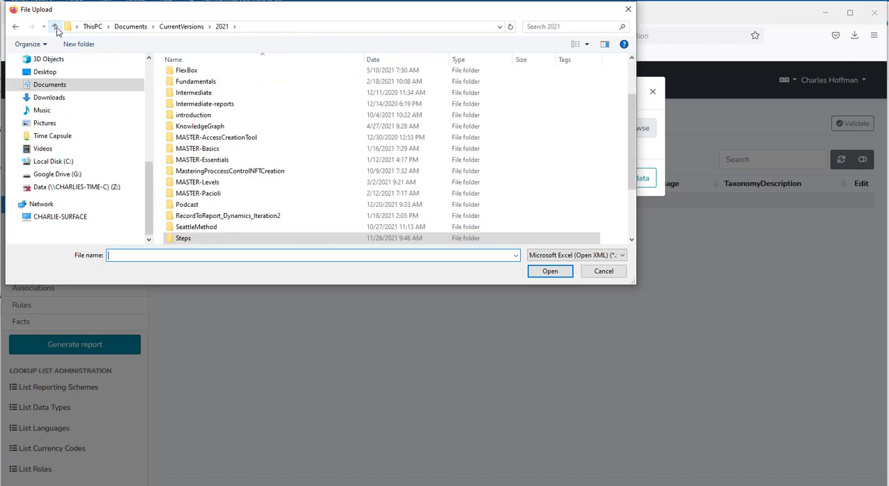
{"action": "left_click", "coordinate": [56, 28]}
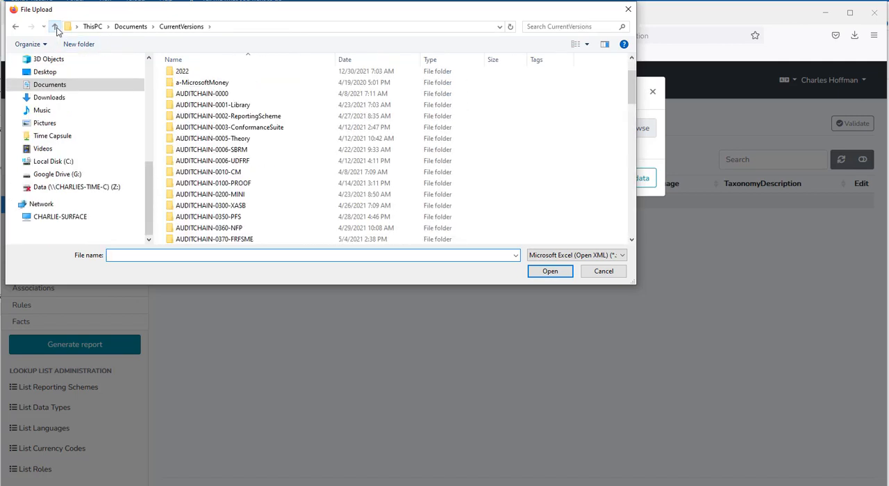
{"action": "double_click", "coordinate": [181, 71]}
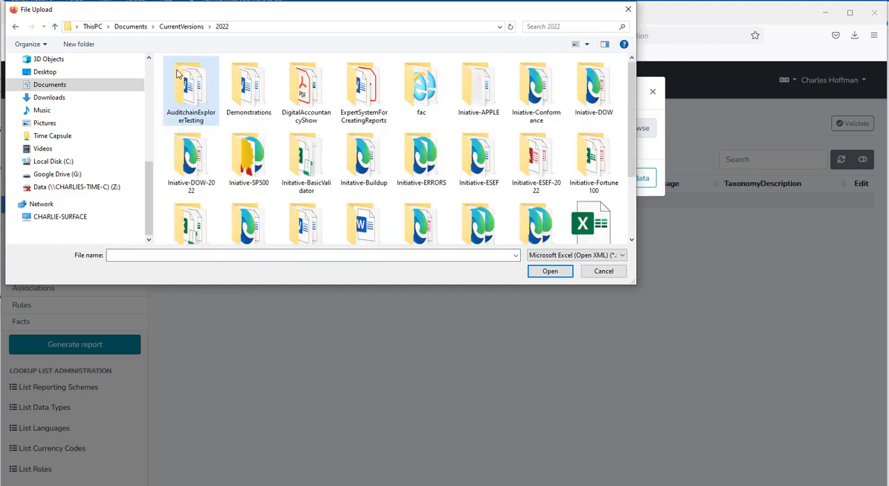
{"action": "double_click", "coordinate": [307, 118]}
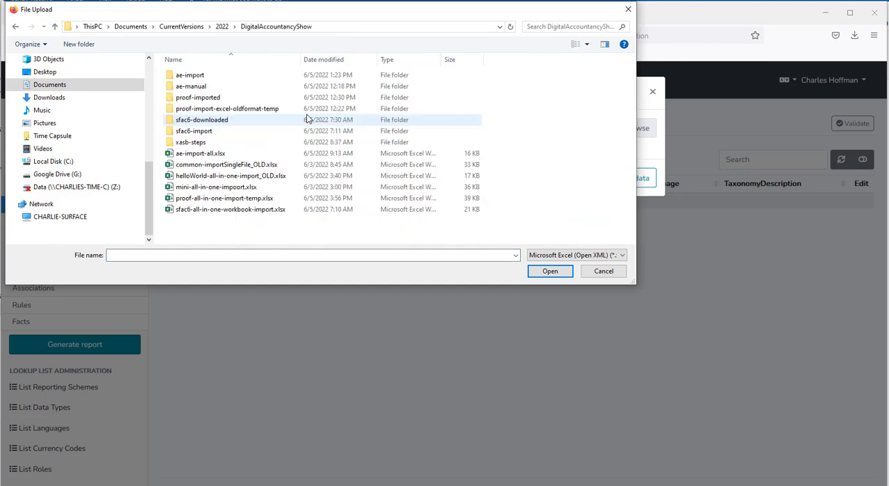
{"action": "double_click", "coordinate": [211, 110]}
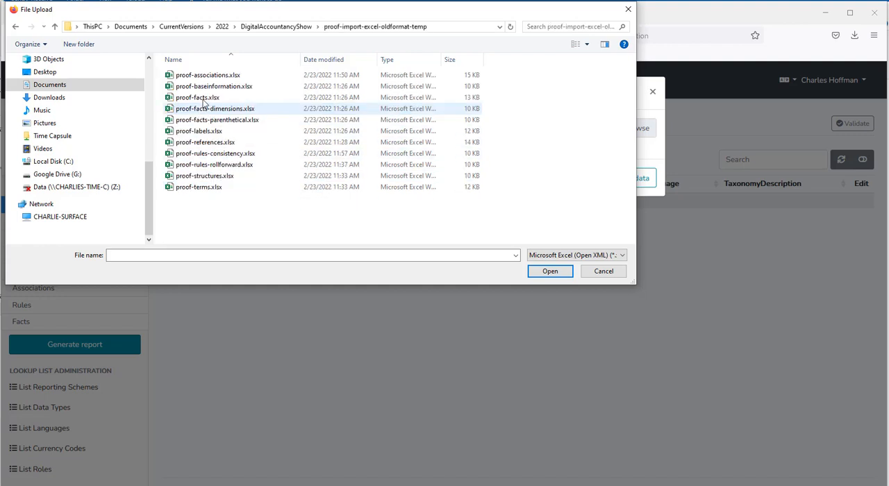
{"action": "double_click", "coordinate": [207, 88]}
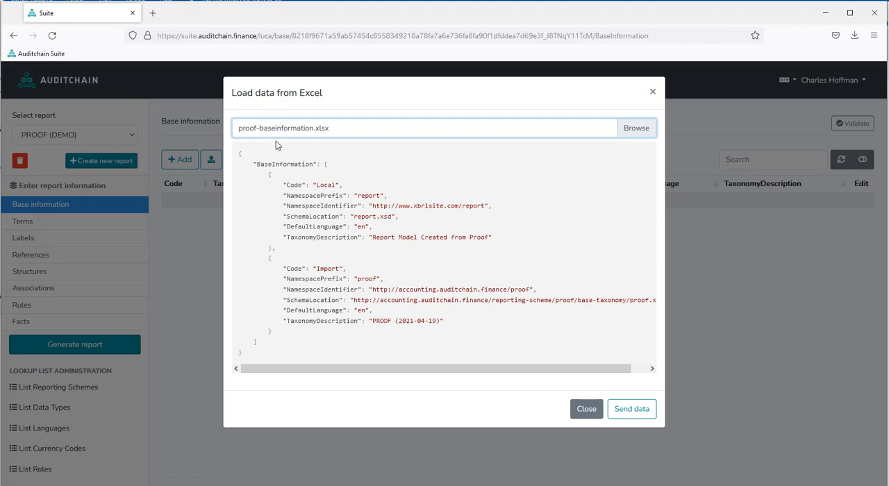
{"action": "left_click", "coordinate": [638, 414]}
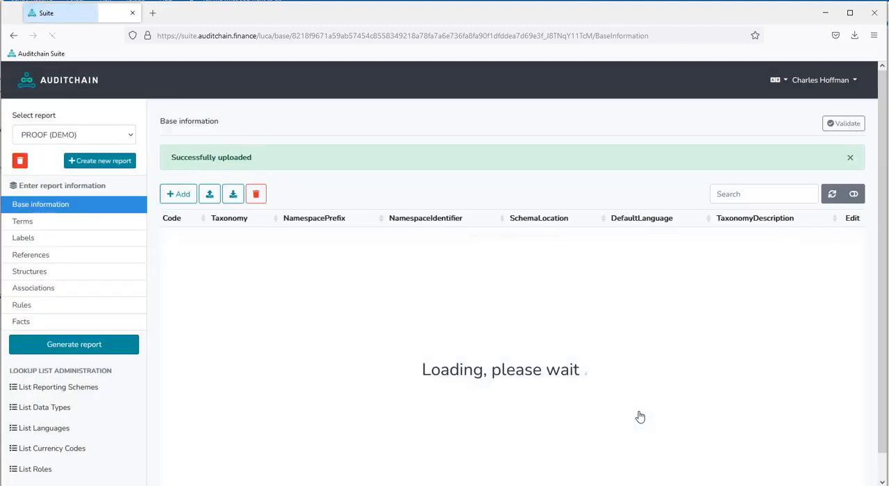
- Import proof-terms.xlsx into the report's terms
{"action": "left_click", "coordinate": [28, 222]}
{"action": "left_click", "coordinate": [210, 159]}
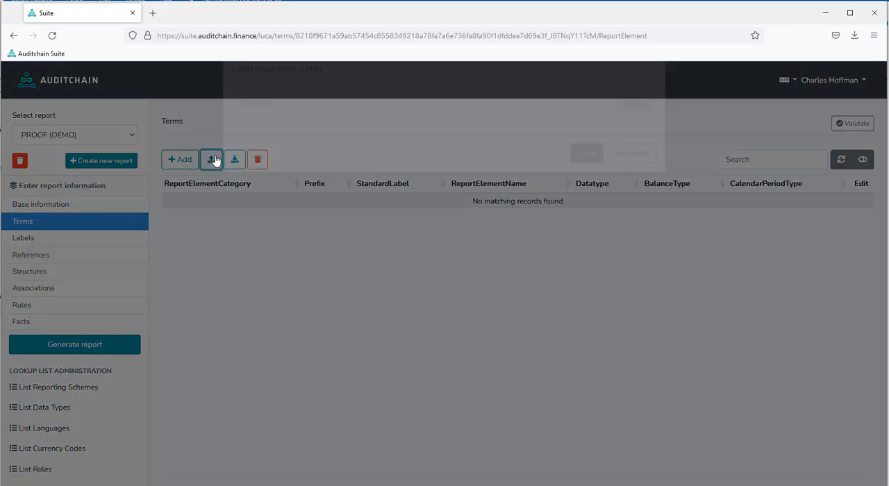
{"action": "left_click", "coordinate": [251, 133]}
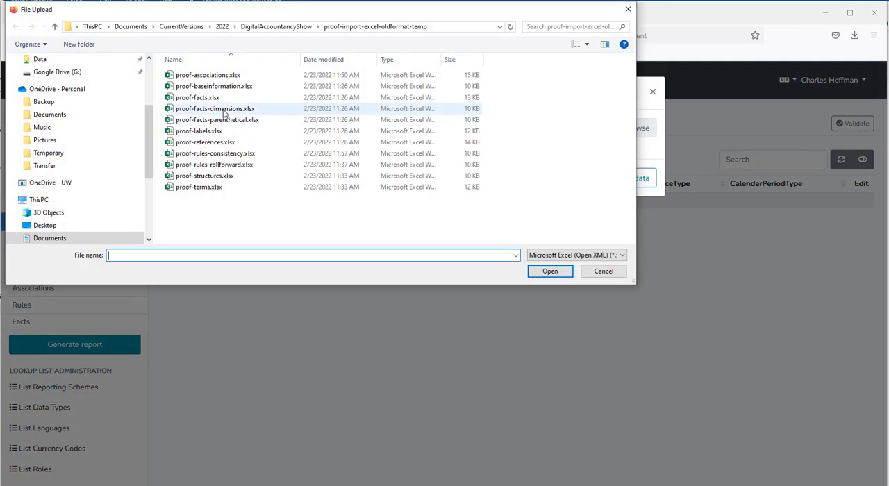
{"action": "double_click", "coordinate": [211, 186]}
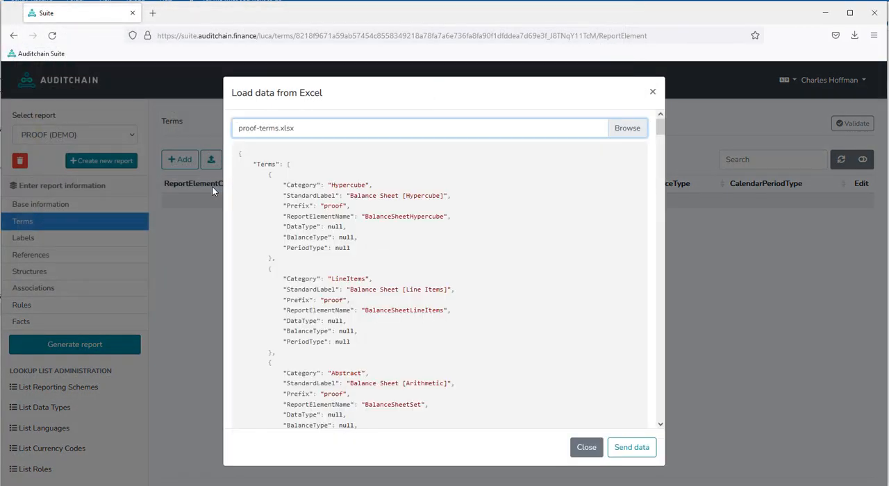
{"action": "left_click", "coordinate": [630, 449]}
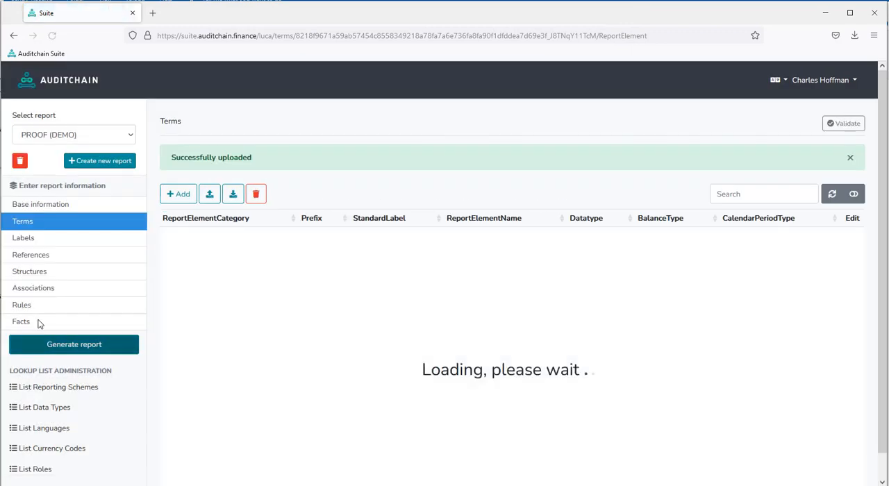
- Import proof-labels.xlsx from the proof-import-excel-oldformat-temp folder into the report's labels
{"action": "left_click", "coordinate": [27, 238]}
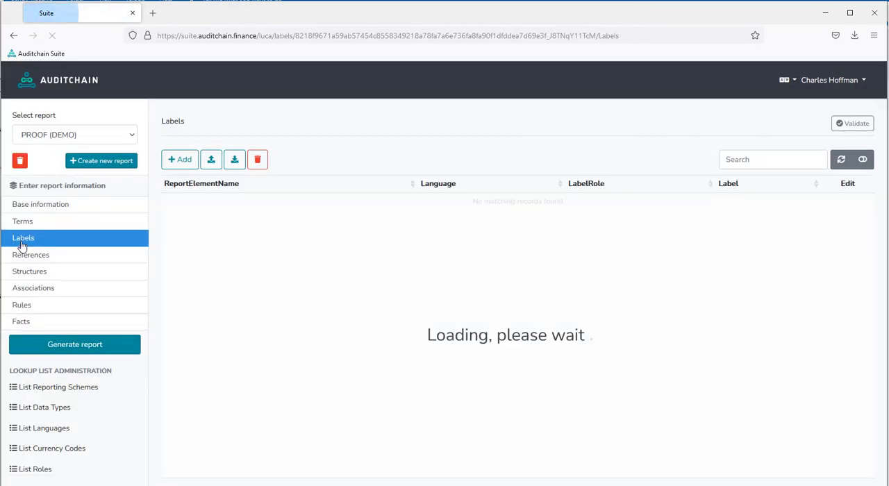
{"action": "left_click", "coordinate": [212, 160]}
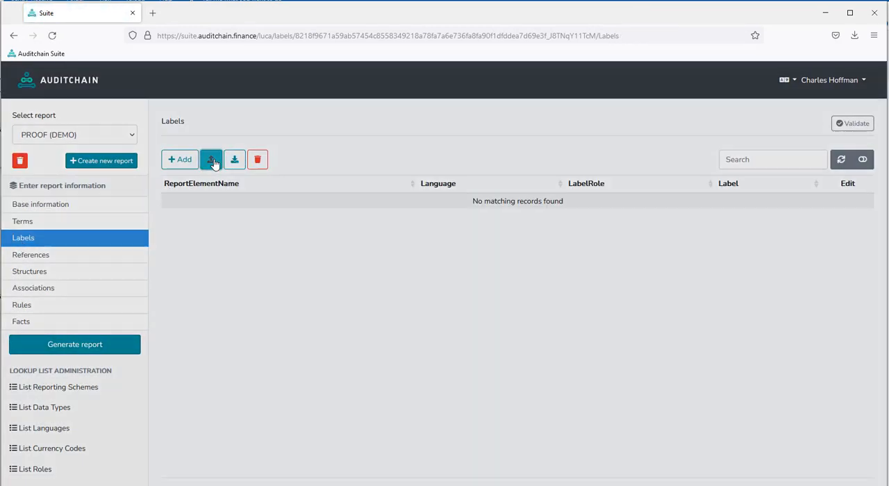
{"action": "left_click", "coordinate": [282, 138]}
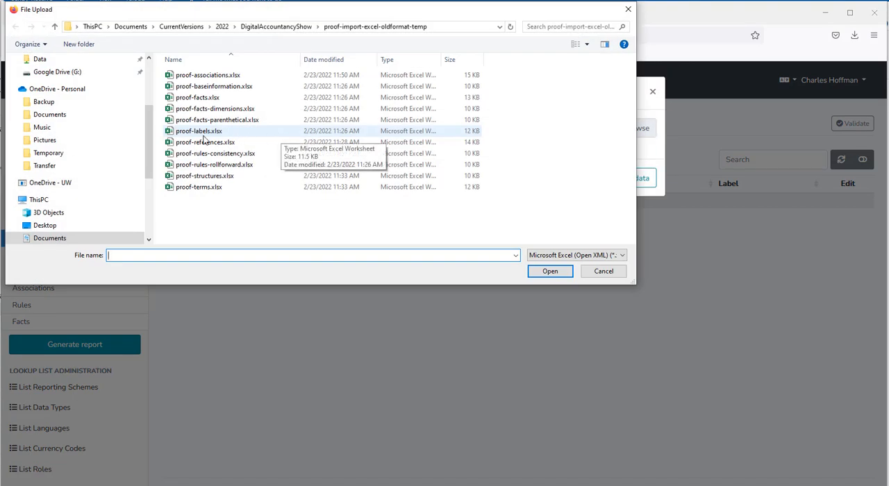
{"action": "left_click", "coordinate": [204, 136]}
{"action": "double_click", "coordinate": [206, 131]}
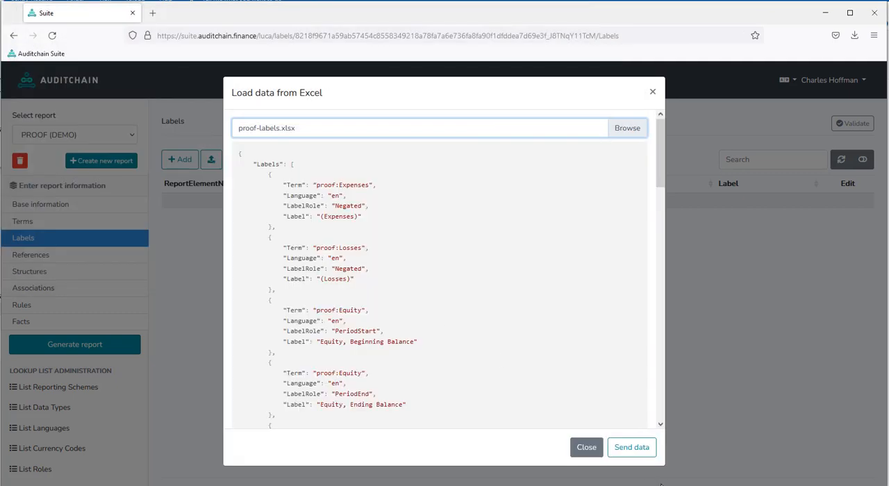
{"action": "left_click", "coordinate": [632, 448]}
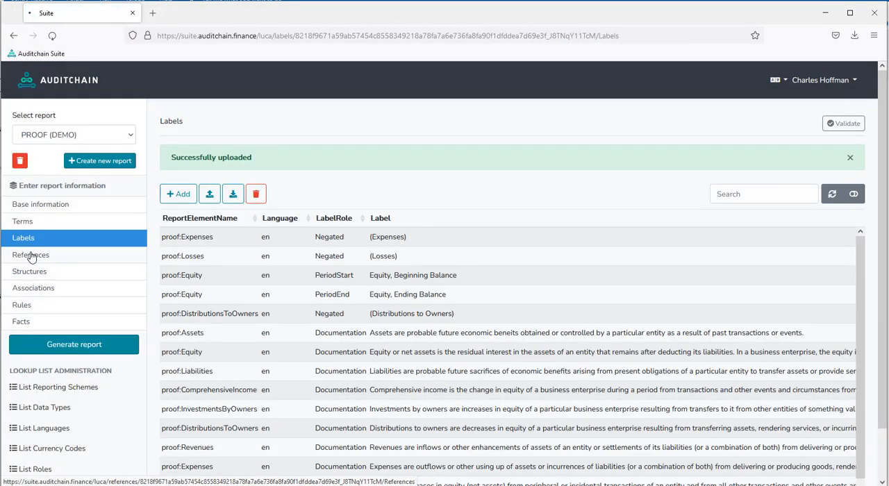
- Import proof-references.xlsx from the same folder into the report's references
{"action": "left_click", "coordinate": [28, 255]}
{"action": "left_click", "coordinate": [211, 162]}
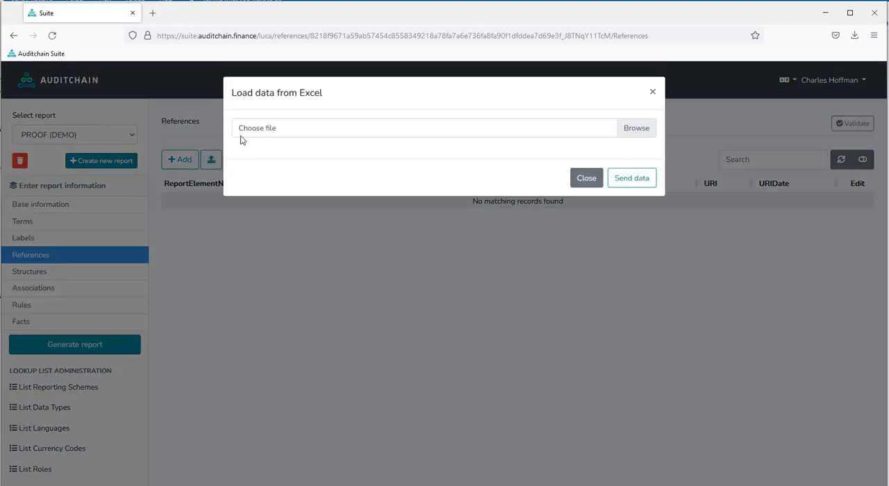
{"action": "left_click", "coordinate": [249, 132]}
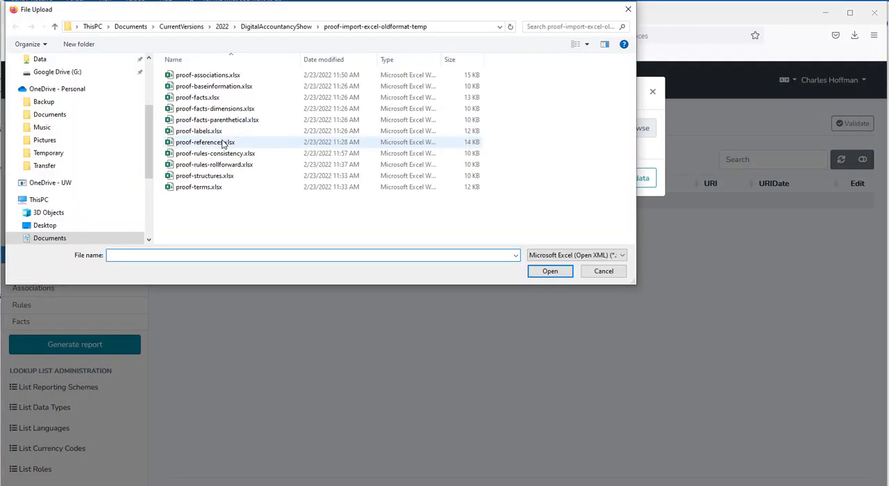
{"action": "double_click", "coordinate": [224, 143]}
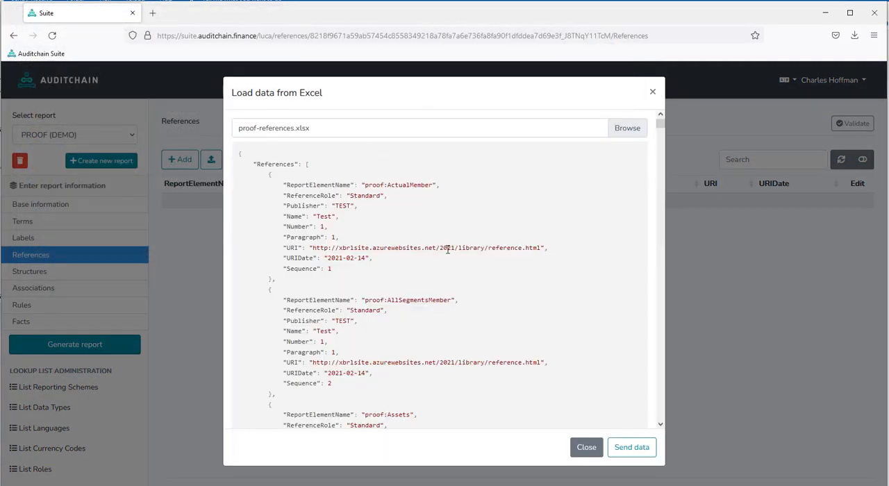
{"action": "left_click", "coordinate": [631, 451]}
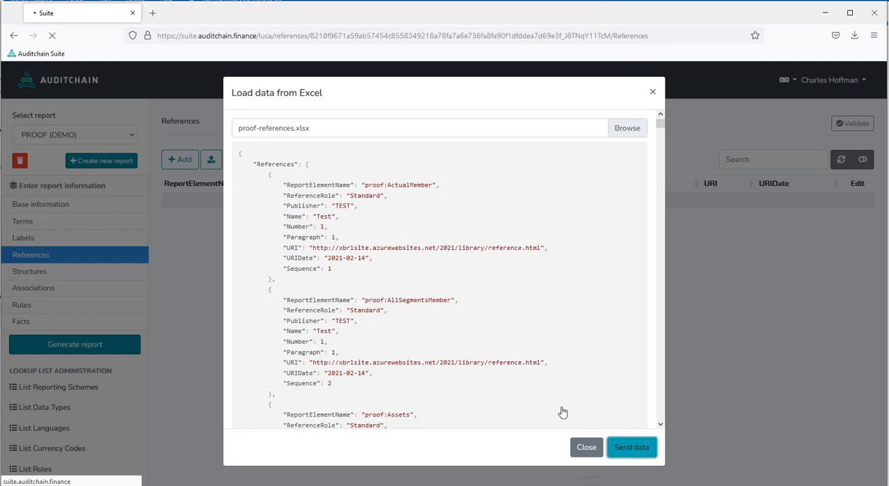
- Import proof-structures.xlsx into the structures section of the PROOF (DEMO) report
{"action": "left_click", "coordinate": [38, 271]}
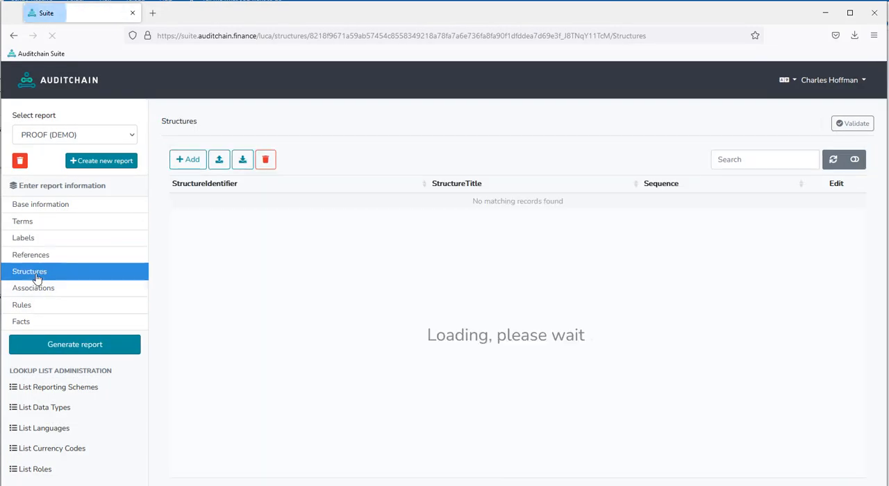
{"action": "left_click", "coordinate": [219, 160]}
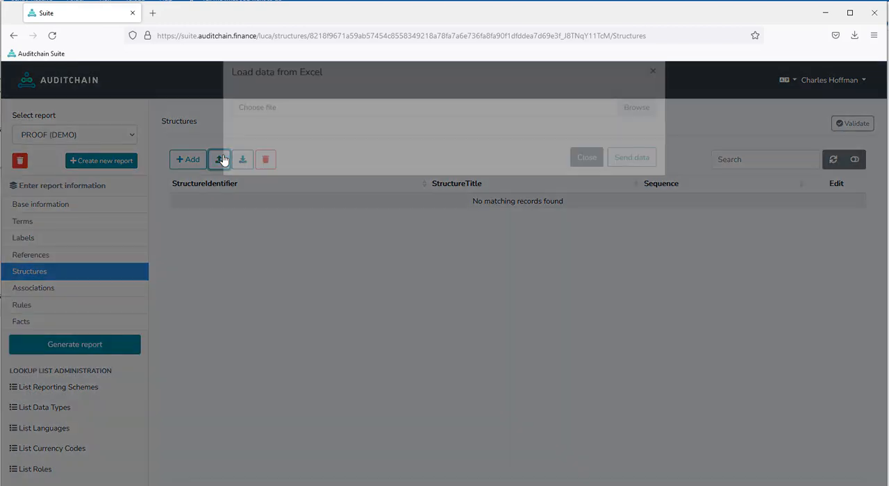
{"action": "left_click", "coordinate": [266, 132]}
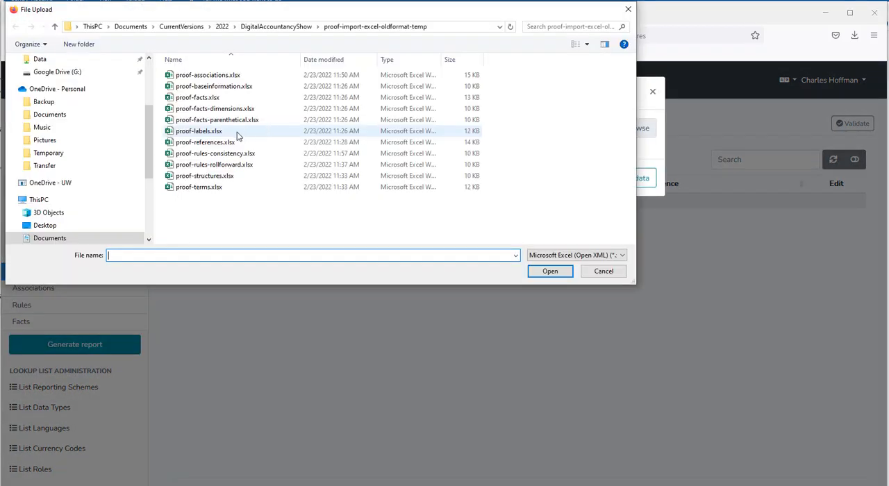
{"action": "double_click", "coordinate": [217, 177]}
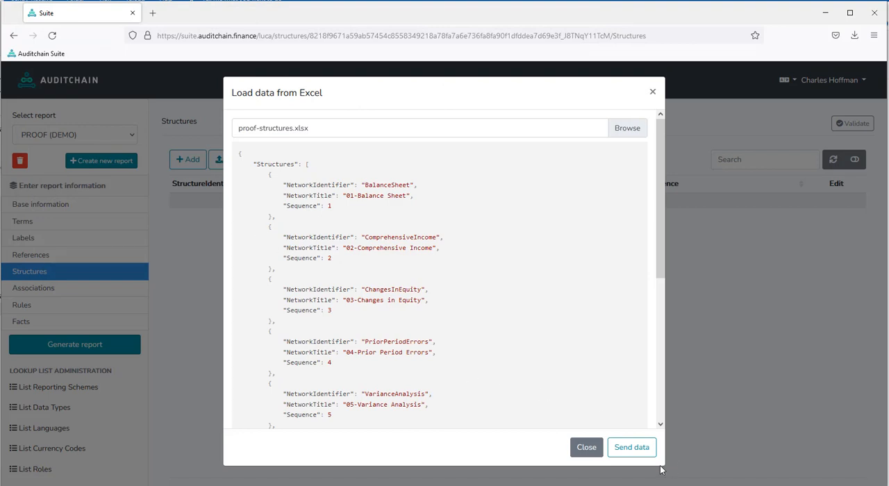
{"action": "left_click", "coordinate": [629, 450]}
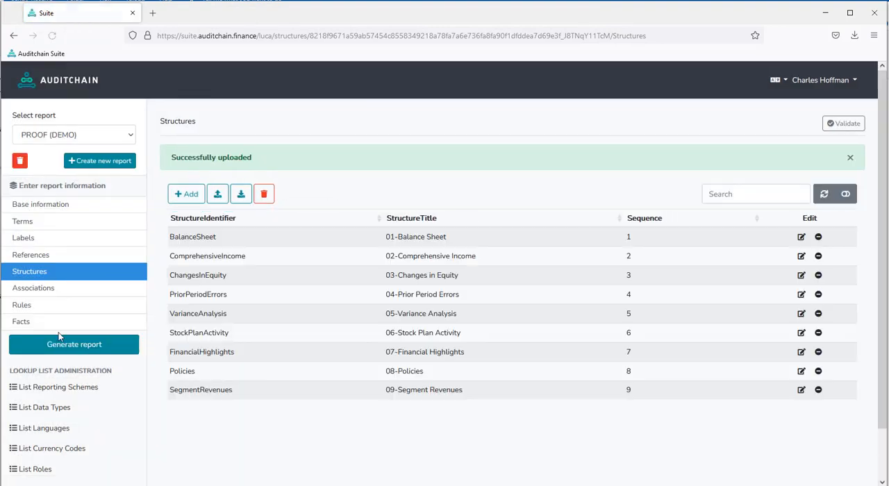
- Import proof-associations.xlsx into the associations section of the PROOF (DEMO) report
{"action": "left_click", "coordinate": [32, 294]}
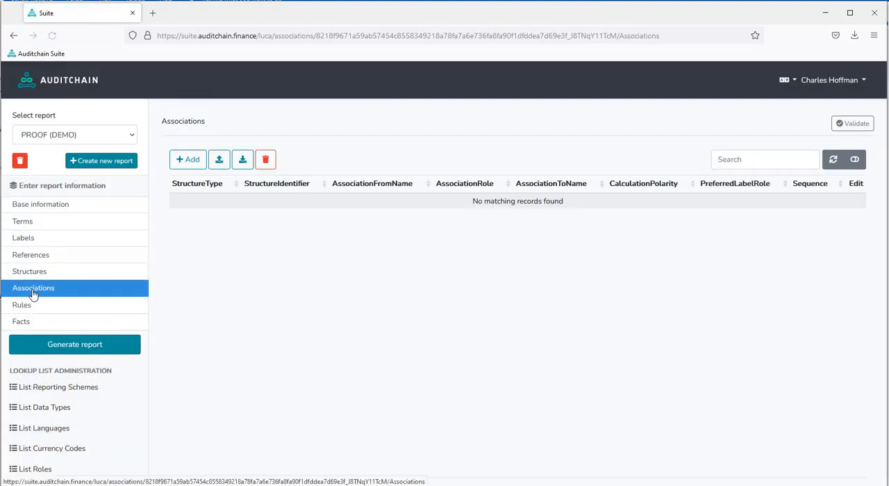
{"action": "left_click", "coordinate": [219, 161]}
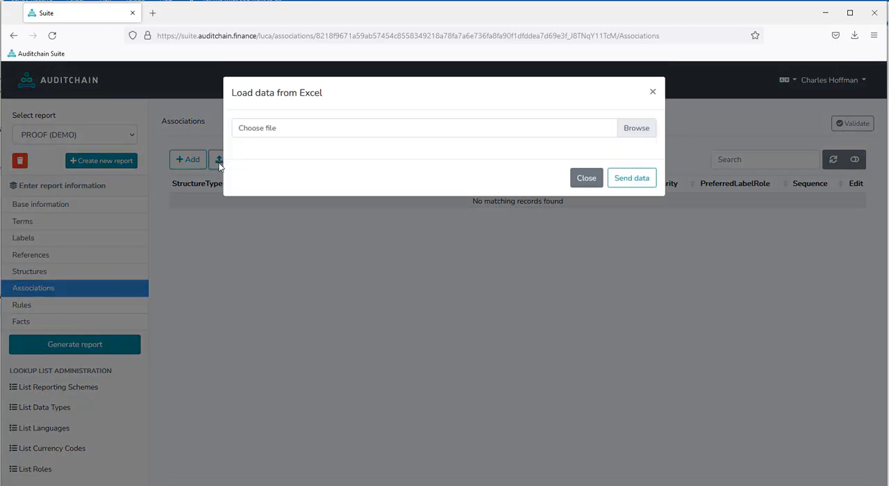
{"action": "left_click", "coordinate": [250, 132]}
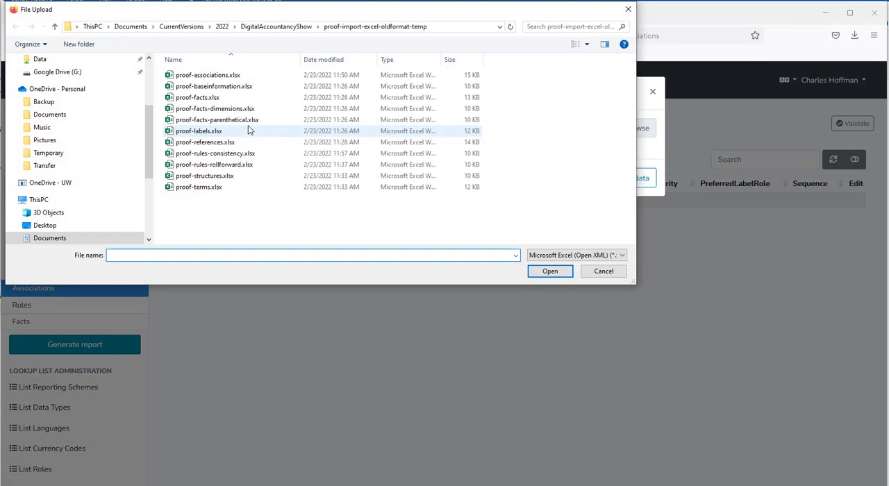
{"action": "double_click", "coordinate": [212, 75]}
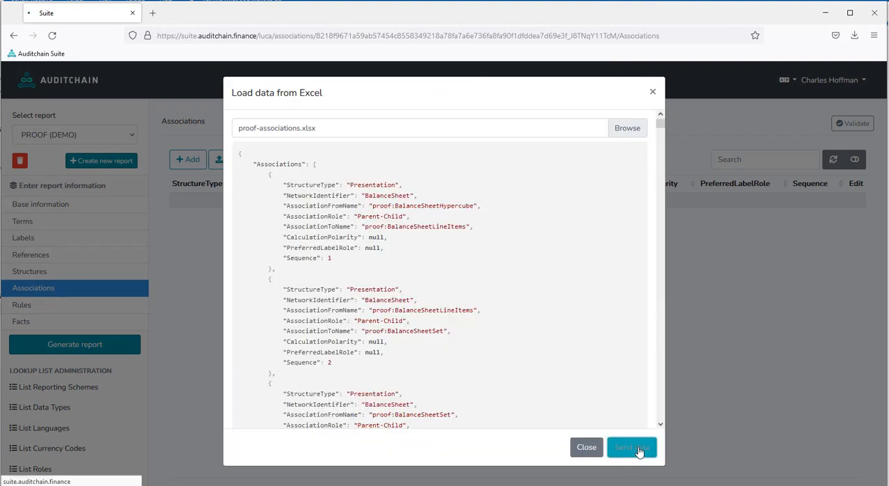
{"action": "left_click", "coordinate": [634, 448]}
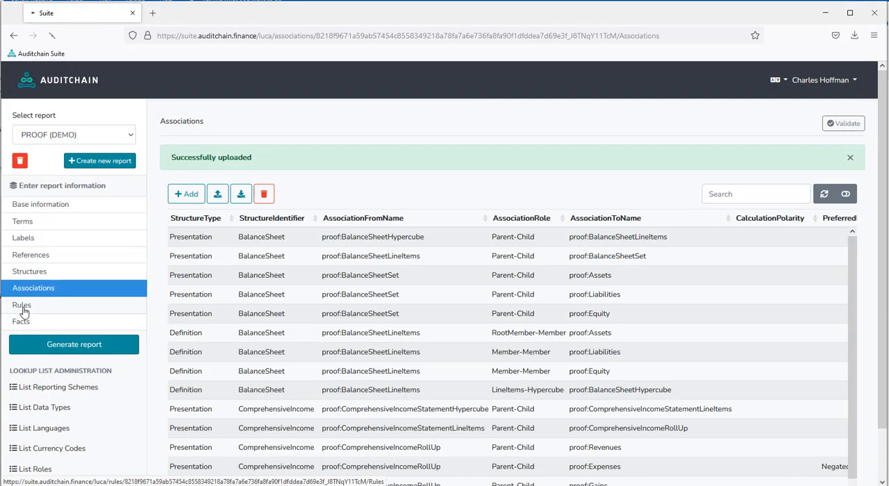
- Import the consistency rules from proof-rules-consistency.xlsx into the report's rules
{"action": "left_click", "coordinate": [21, 306]}
{"action": "left_click", "coordinate": [214, 164]}
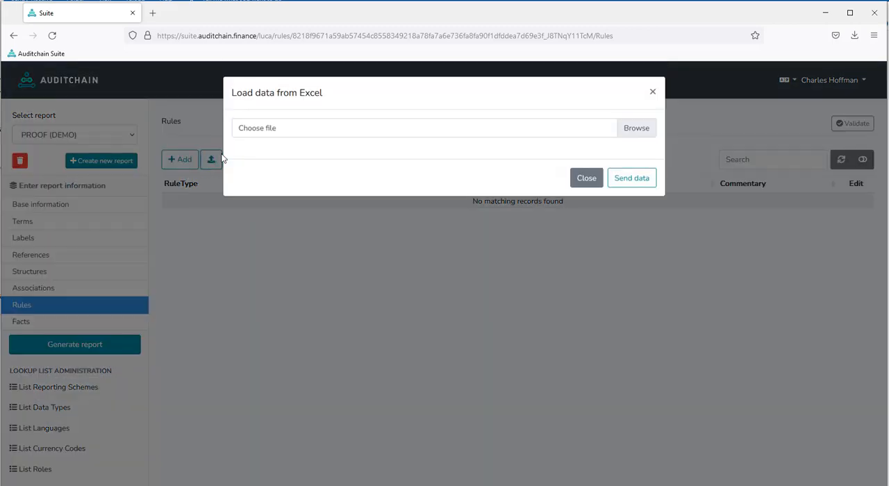
{"action": "left_click", "coordinate": [256, 136]}
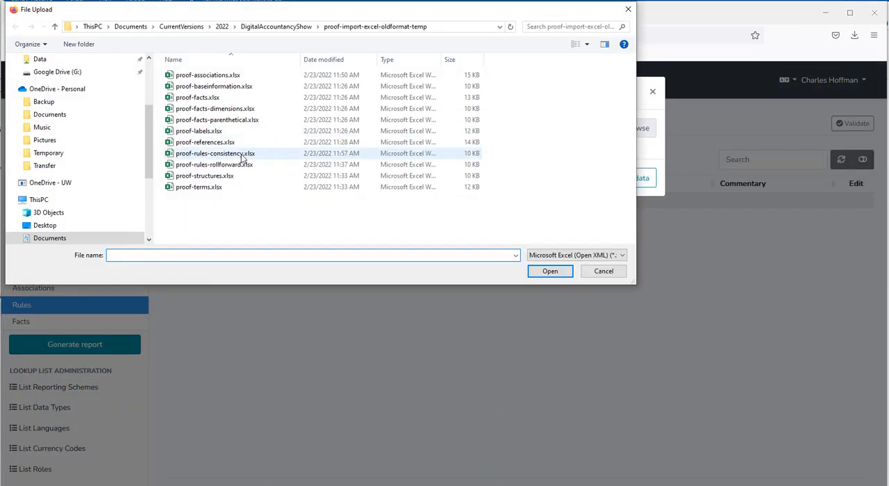
{"action": "double_click", "coordinate": [242, 154]}
{"action": "left_click", "coordinate": [638, 427]}
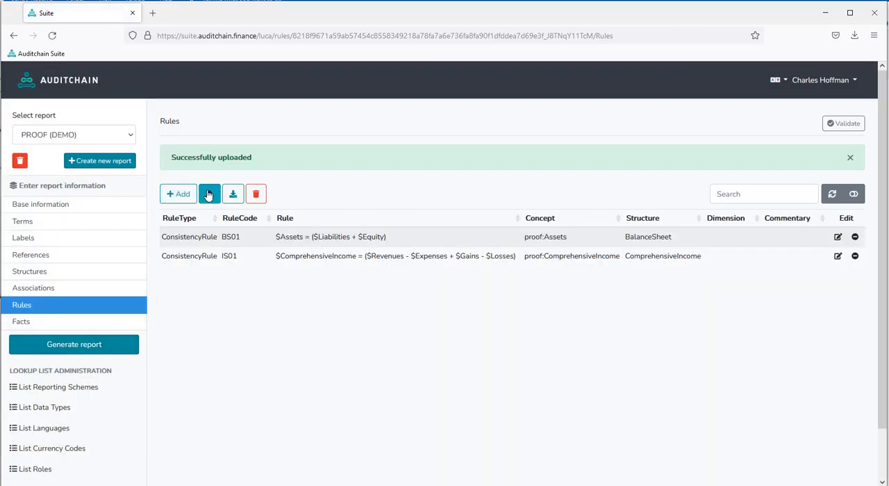
- Add the roll forward rules to the report's rules by importing proof-rules-rollforward.xlsx
{"action": "left_click", "coordinate": [210, 194]}
{"action": "left_click", "coordinate": [247, 132]}
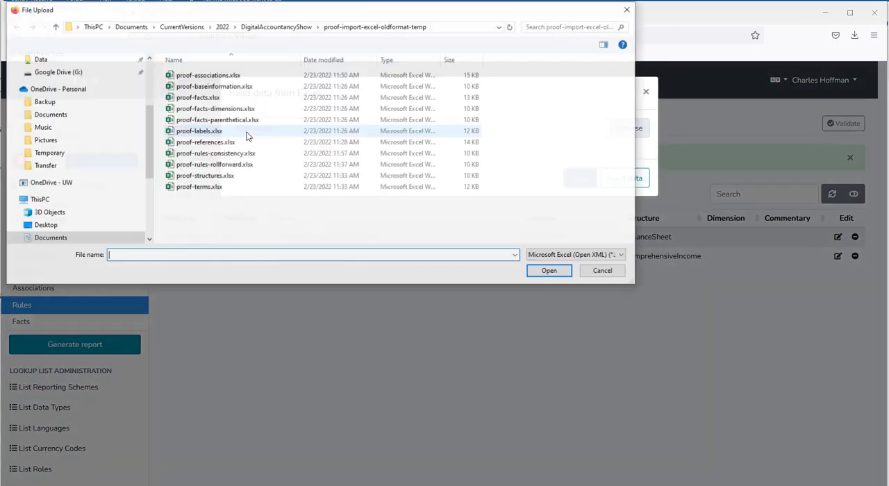
{"action": "double_click", "coordinate": [244, 167]}
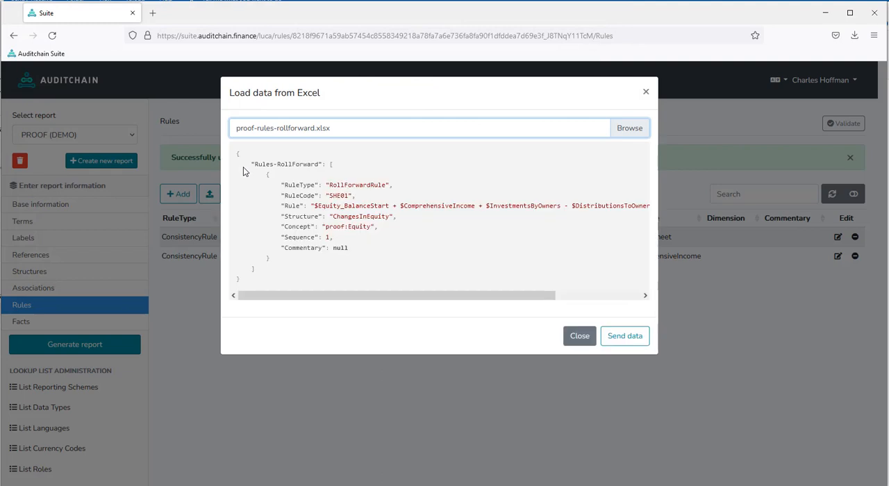
{"action": "left_click", "coordinate": [634, 339]}
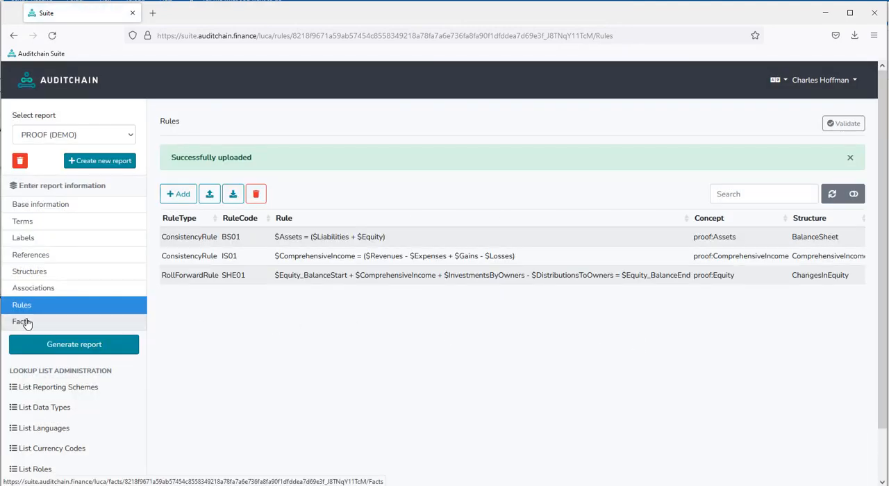
- Import proof-facts.xlsx into the facts section of the PROOF (DEMO) report
{"action": "left_click", "coordinate": [26, 321]}
{"action": "left_click", "coordinate": [210, 159]}
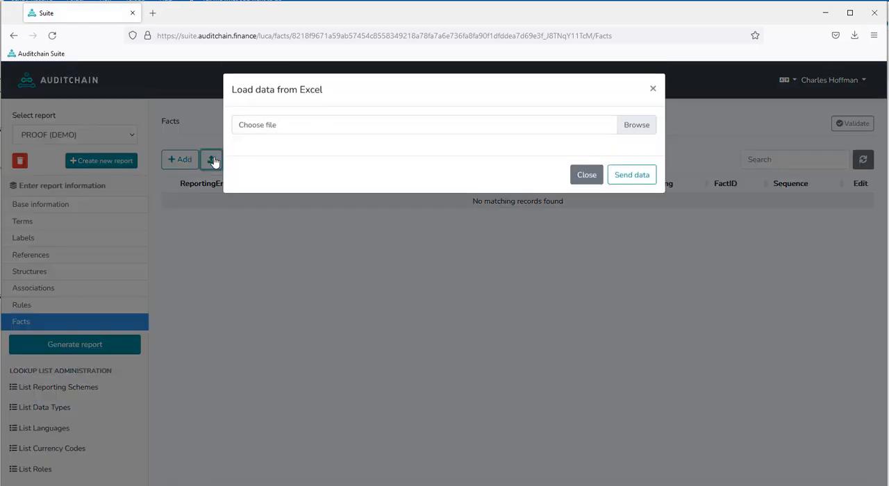
{"action": "left_click", "coordinate": [255, 129]}
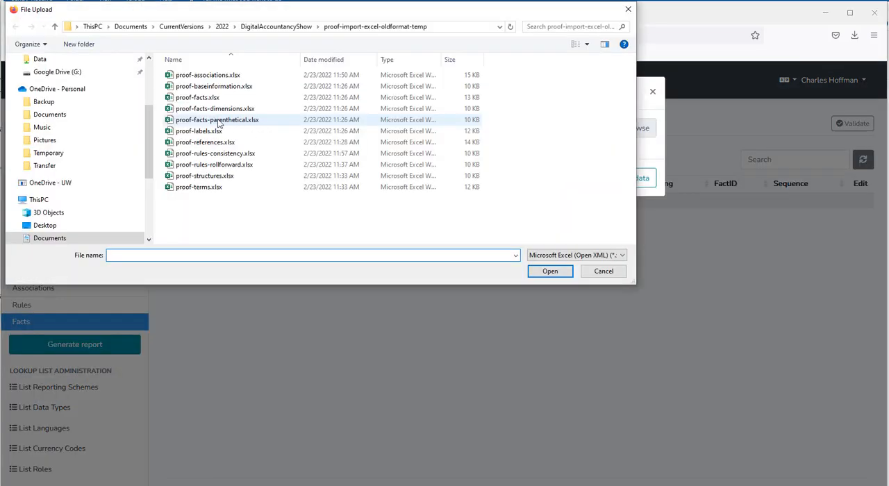
{"action": "double_click", "coordinate": [208, 98]}
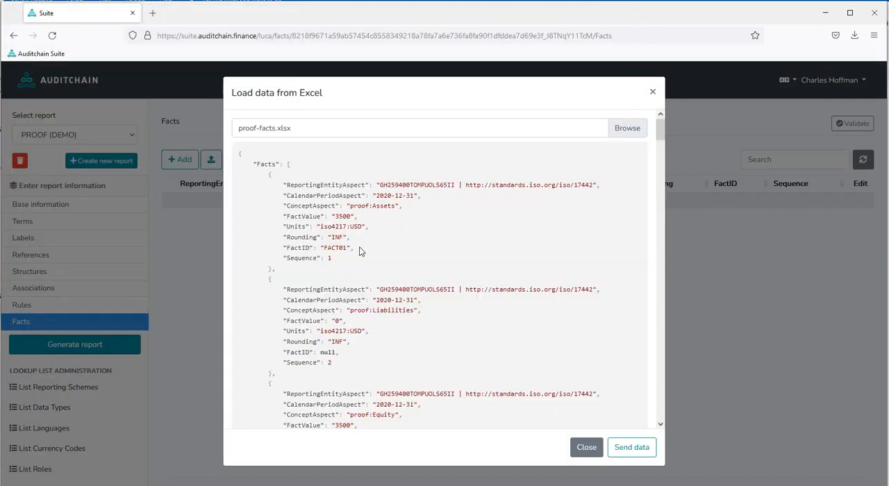
{"action": "left_click", "coordinate": [641, 453]}
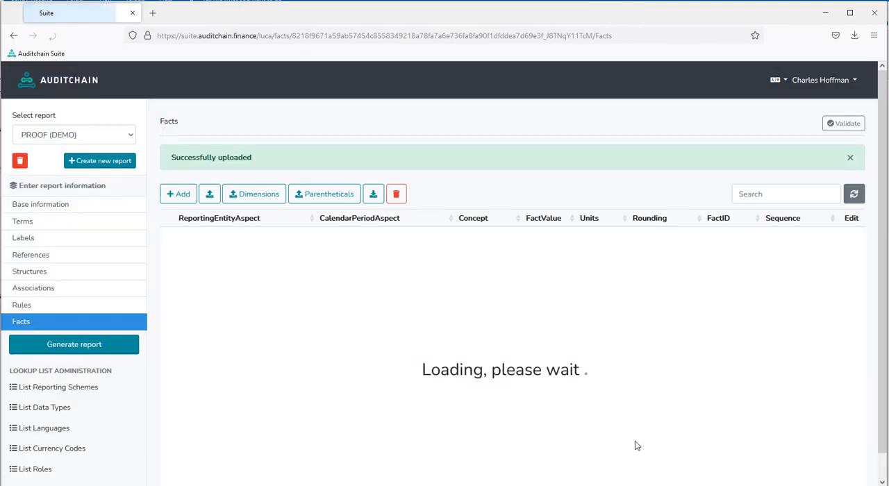
- Import the dimensions of the report's facts from proof-facts-dimensions.xlsx
{"action": "left_click", "coordinate": [252, 201]}
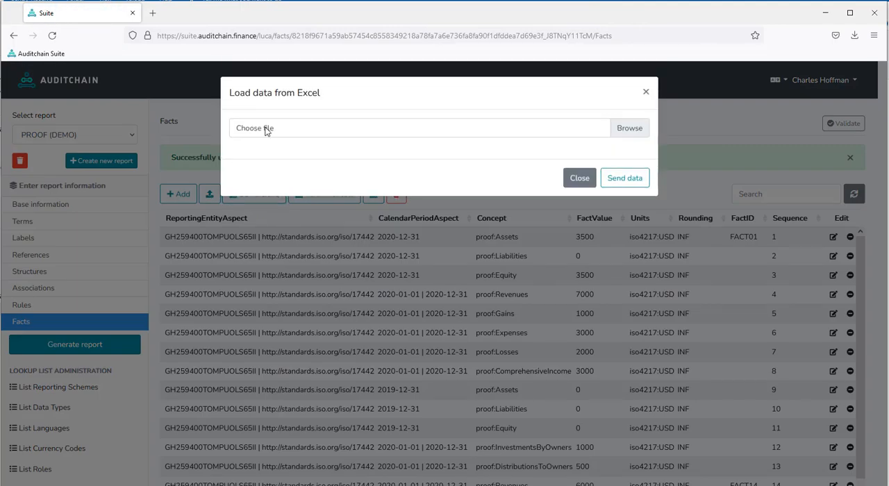
{"action": "left_click", "coordinate": [264, 131]}
{"action": "double_click", "coordinate": [229, 109]}
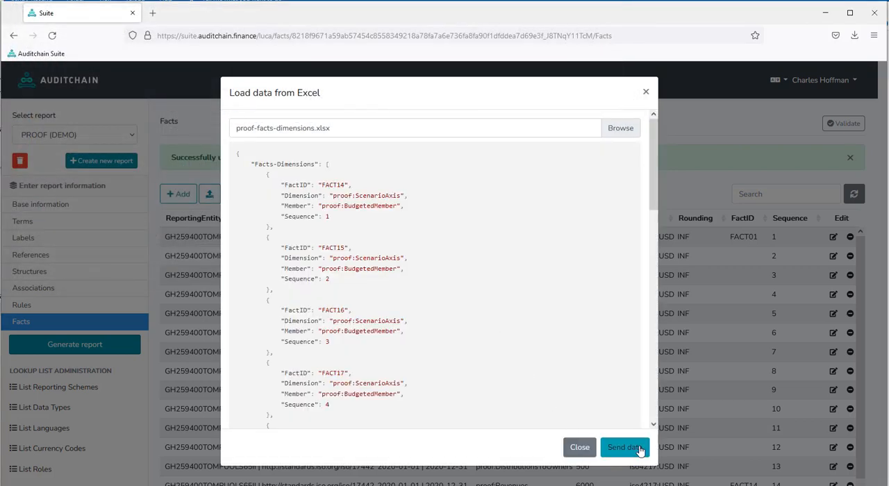
{"action": "left_click", "coordinate": [638, 448]}
- Import the parentheticals of the report's facts from proof-facts-parenthetical.xlsx
{"action": "left_click", "coordinate": [310, 195]}
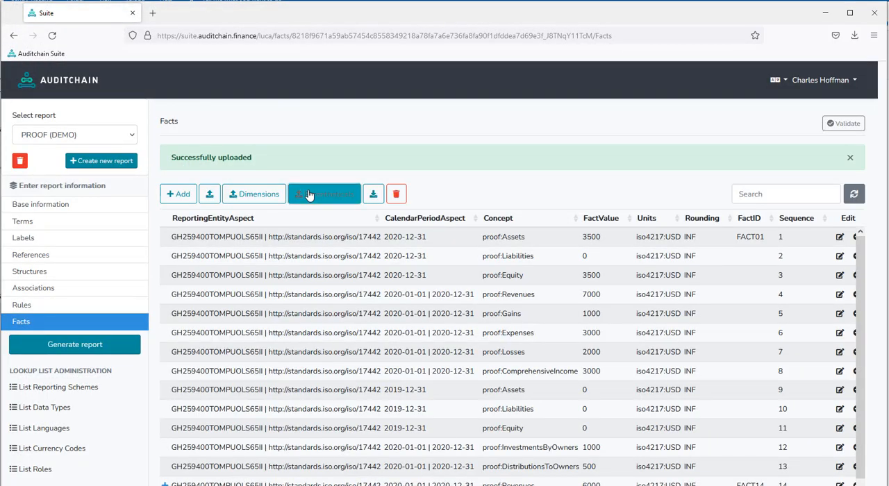
{"action": "left_click", "coordinate": [280, 129]}
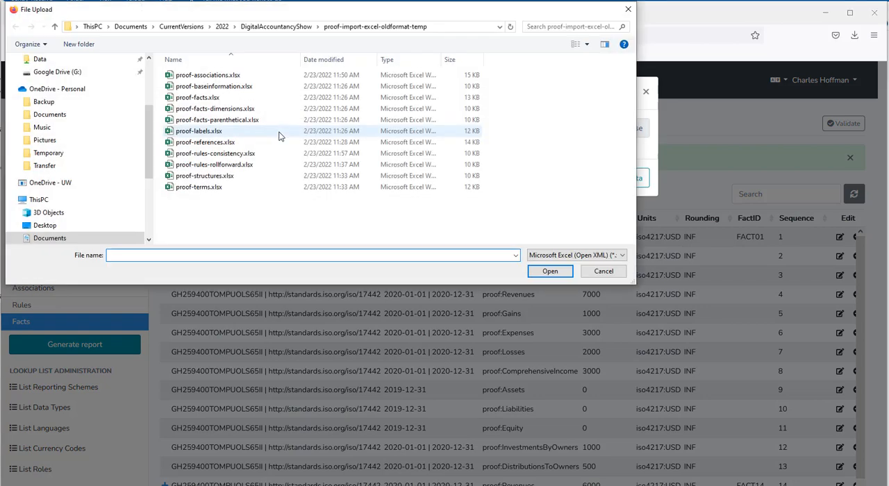
{"action": "double_click", "coordinate": [243, 121]}
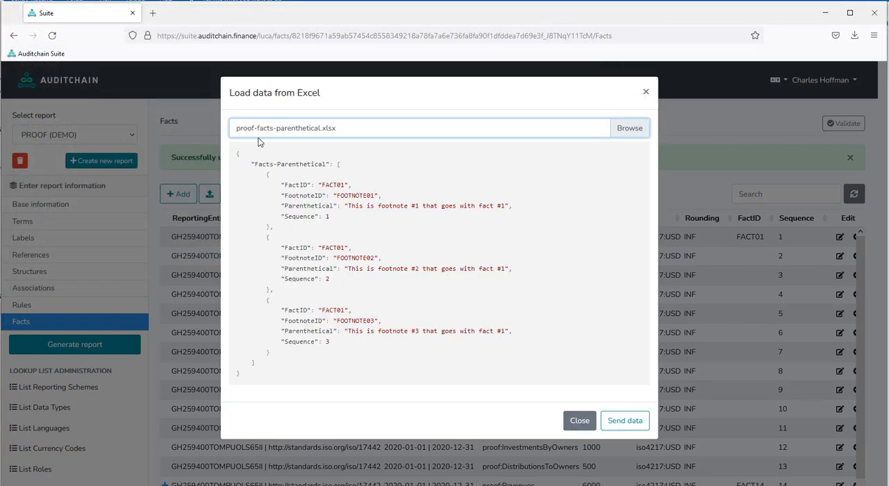
{"action": "left_click", "coordinate": [630, 427]}
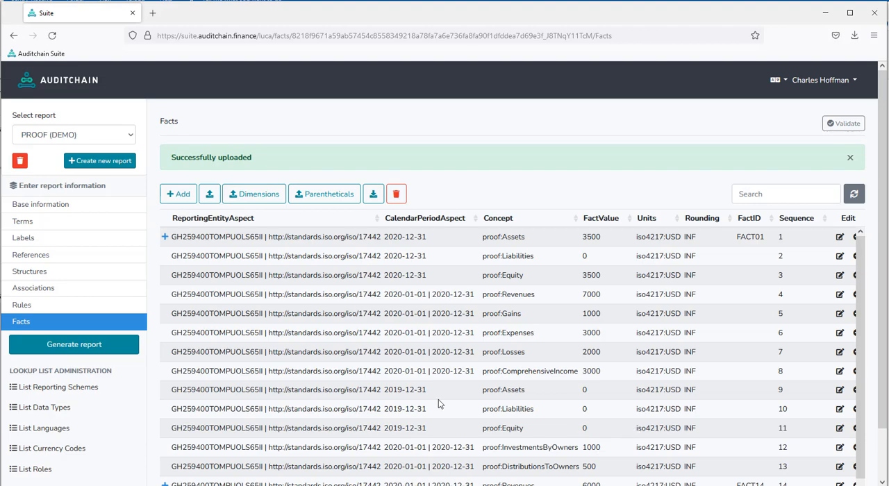
- Generate the PROOF (DEMO) report's XBRL files, look over the XSD output and close the preview
{"action": "left_click", "coordinate": [68, 348]}
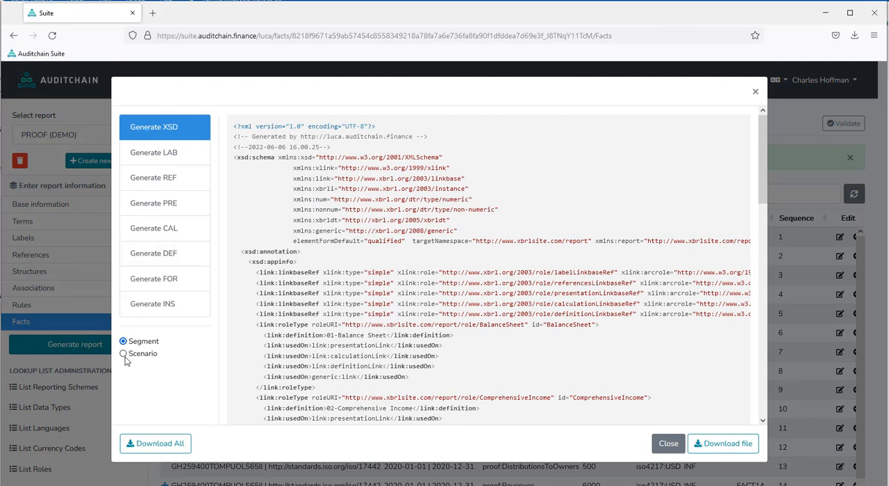
{"action": "left_click", "coordinate": [669, 445]}
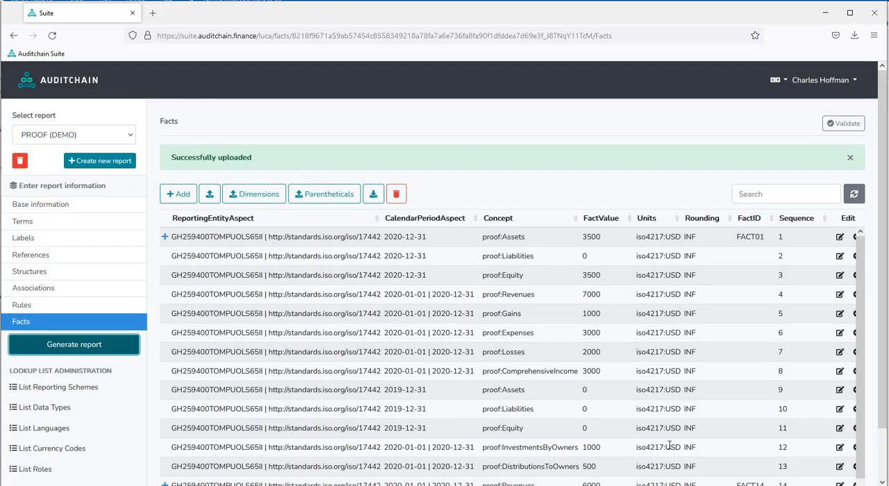
- Validate the report with extendedJSON, Result, IPFSlink, saveToIPFS and Auditchain Explorer enabled and cacheValidity 3600, and review the verification categories and messages
{"action": "left_click", "coordinate": [845, 125]}
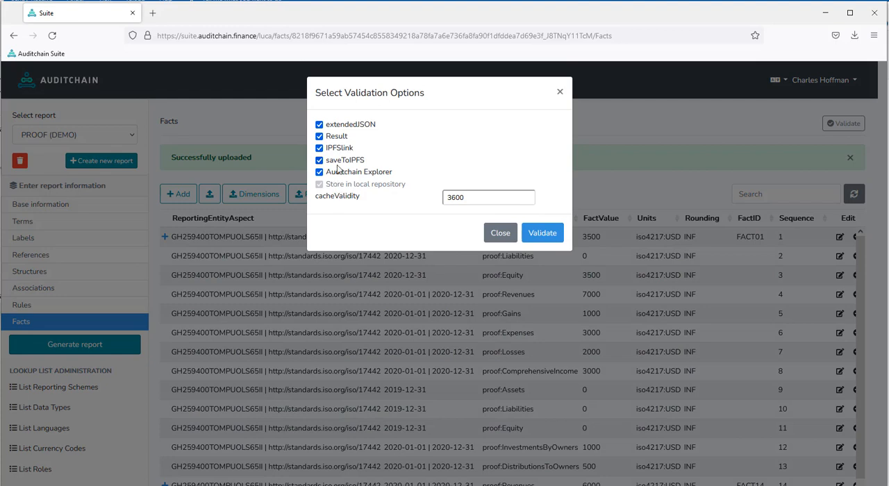
{"action": "left_click", "coordinate": [550, 236]}
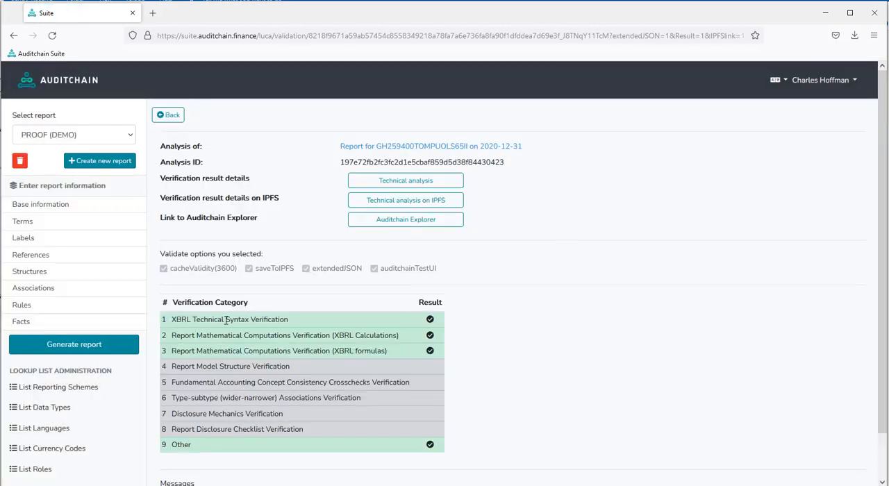
{"action": "left_click_drag", "start_coordinate": [300, 322], "coordinate": [164, 356]}
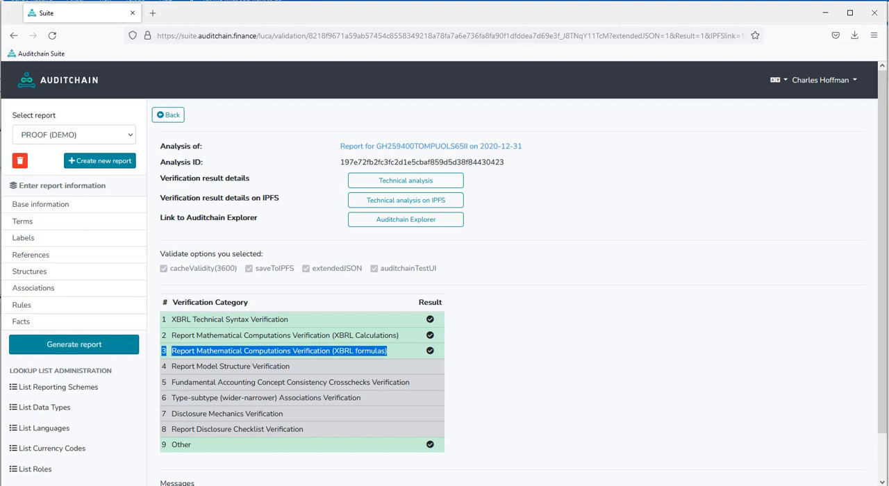
{"action": "left_click_drag", "start_coordinate": [192, 446], "coordinate": [171, 449]}
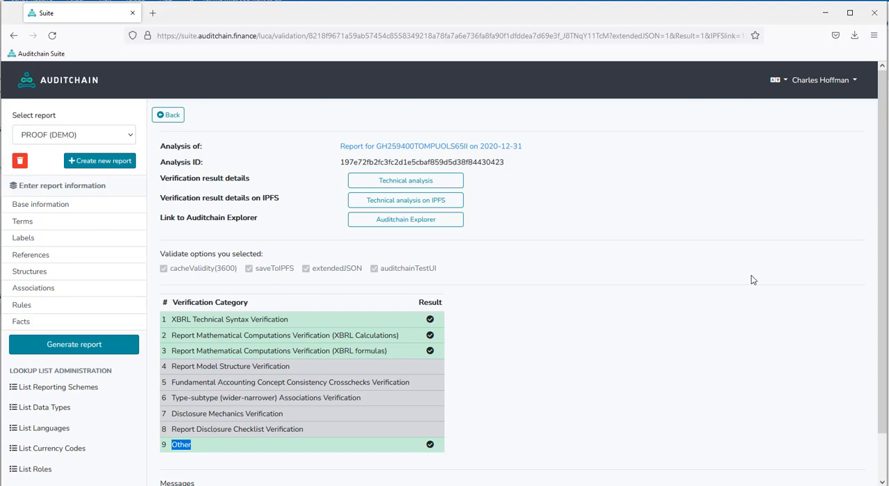
{"action": "scroll", "coordinate": [881, 320], "scroll_direction": "down", "scroll_amount": 2}
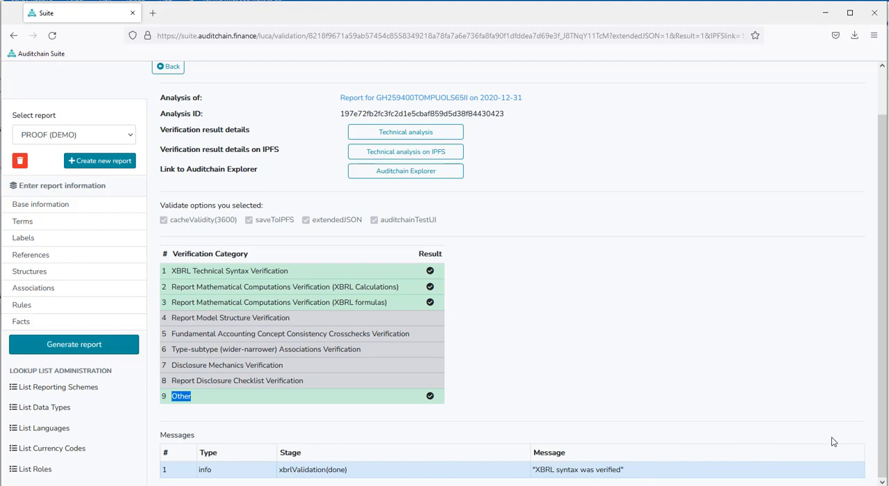
{"action": "scroll", "coordinate": [885, 407], "scroll_direction": "up", "scroll_amount": 2}
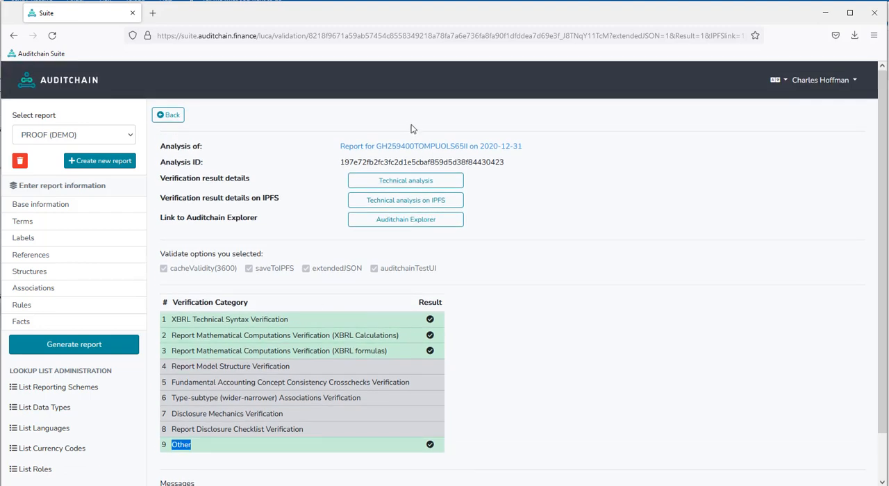
- Open the analysed report's instance.xml in a new maximized window and look through its XML
{"action": "right_click", "coordinate": [432, 148]}
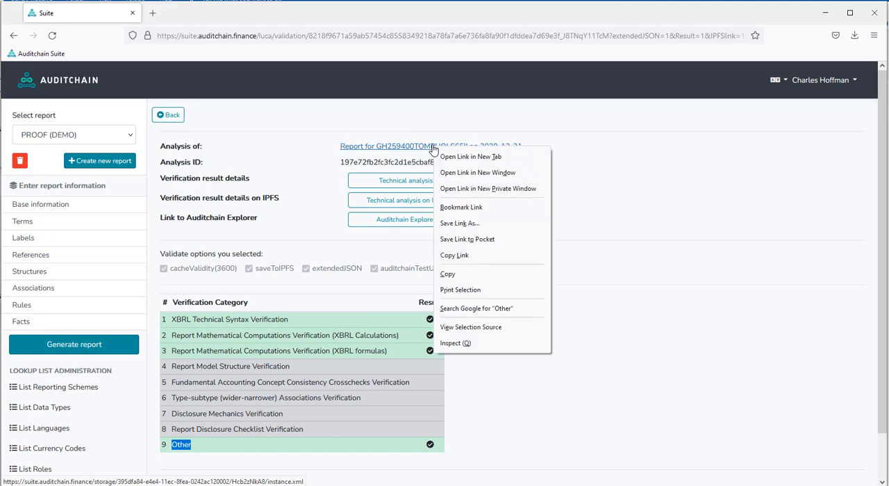
{"action": "left_click", "coordinate": [477, 173]}
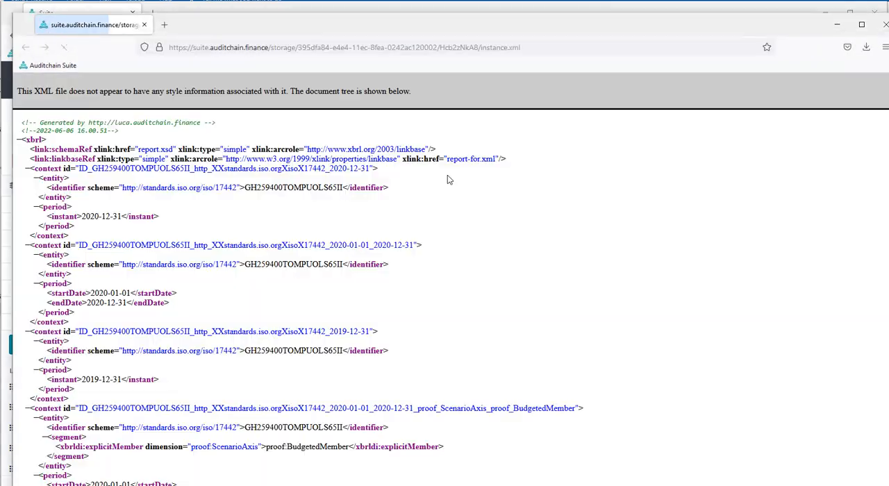
{"action": "double_click", "coordinate": [370, 25]}
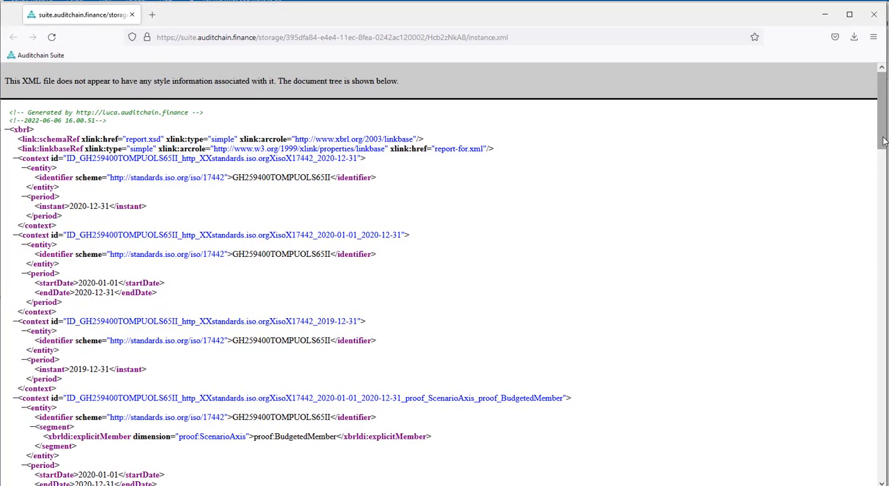
{"action": "left_click_drag", "start_coordinate": [882, 153], "coordinate": [865, 111]}
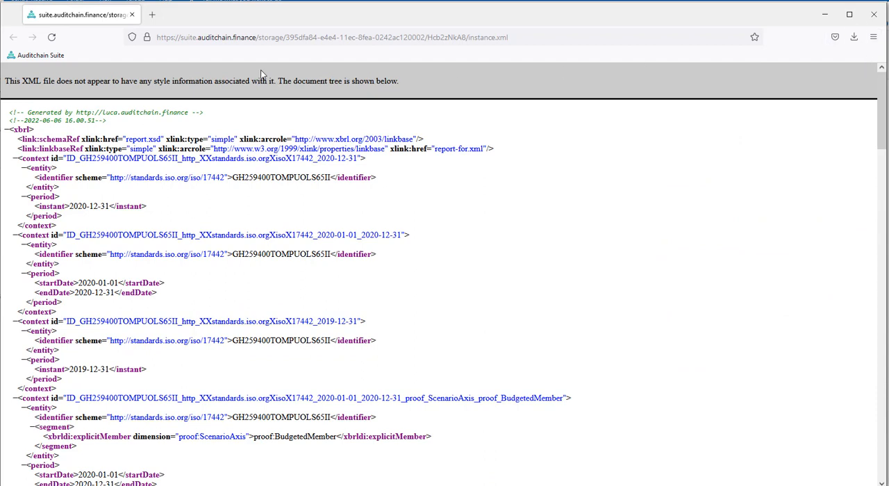
- Examine the storage folder parts of the instance.xml web address and close its window
{"action": "left_click_drag", "start_coordinate": [287, 38], "coordinate": [426, 41]}
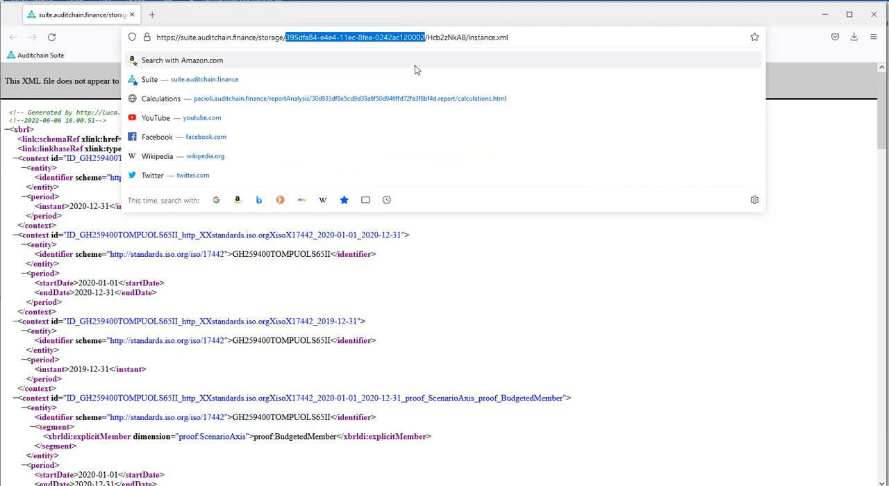
{"action": "left_click_drag", "start_coordinate": [428, 39], "coordinate": [465, 39]}
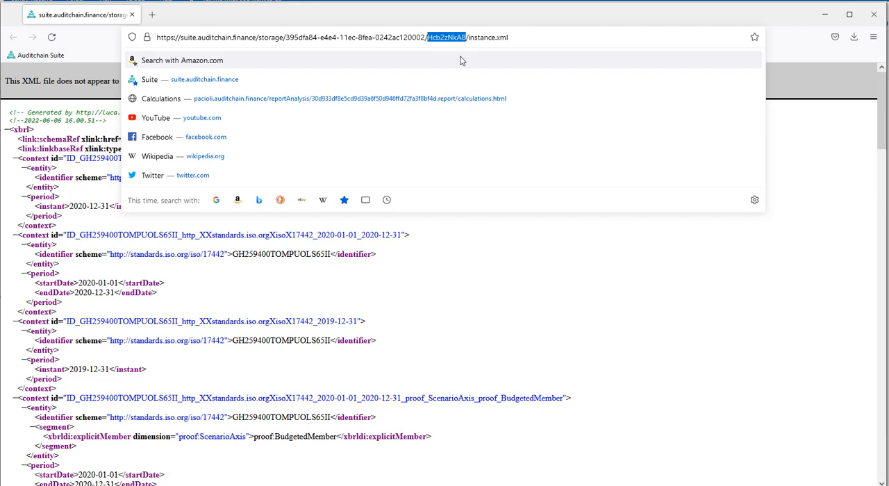
{"action": "left_click", "coordinate": [485, 37]}
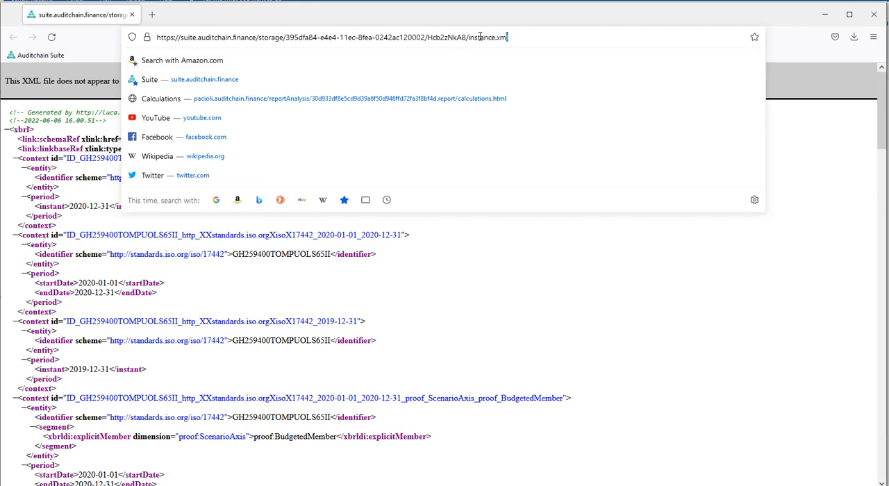
{"action": "left_click_drag", "start_coordinate": [480, 37], "coordinate": [469, 37]}
{"action": "left_click", "coordinate": [471, 36]}
{"action": "left_click_drag", "start_coordinate": [469, 37], "coordinate": [120, 31]}
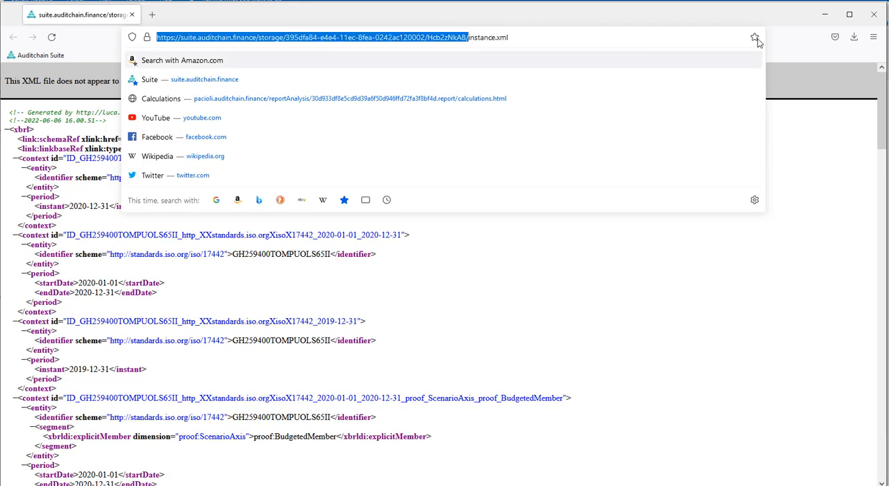
{"action": "left_click", "coordinate": [881, 21]}
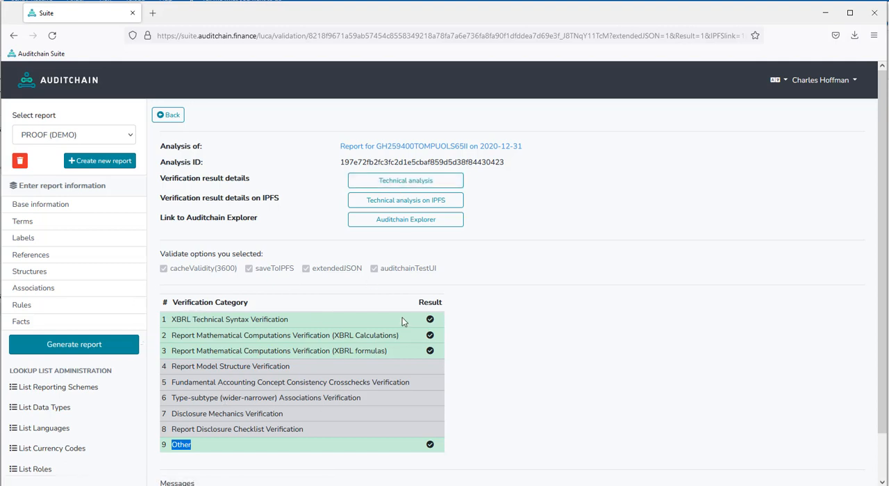
- Open the technical analysis, examine the pivots of 01-Balance Sheet and return to the table of contents
{"action": "left_click", "coordinate": [394, 188]}
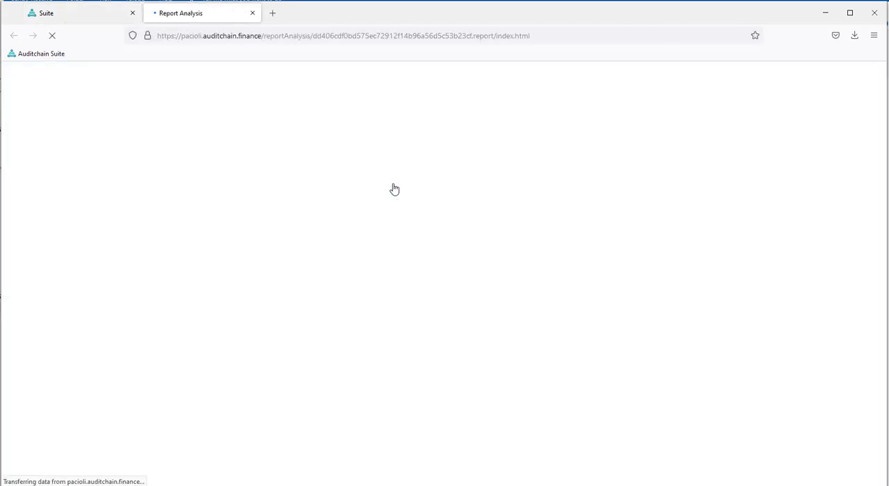
{"action": "left_click_drag", "start_coordinate": [884, 193], "coordinate": [884, 307]}
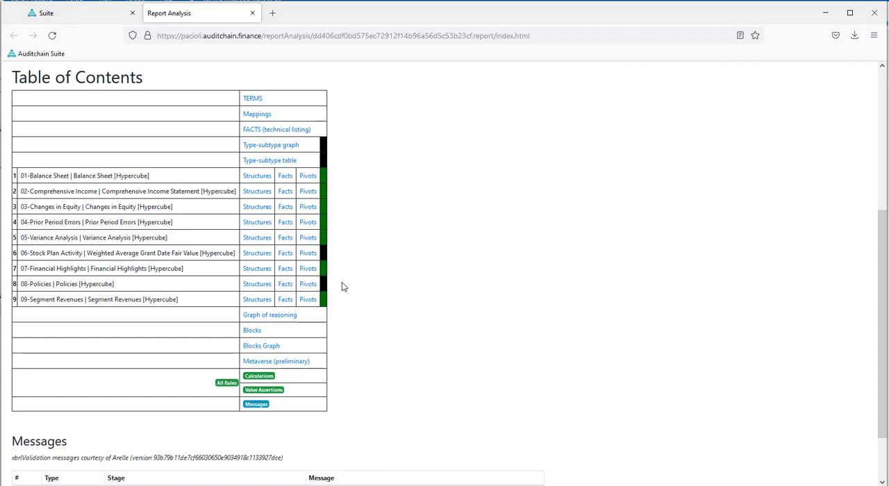
{"action": "left_click", "coordinate": [311, 178]}
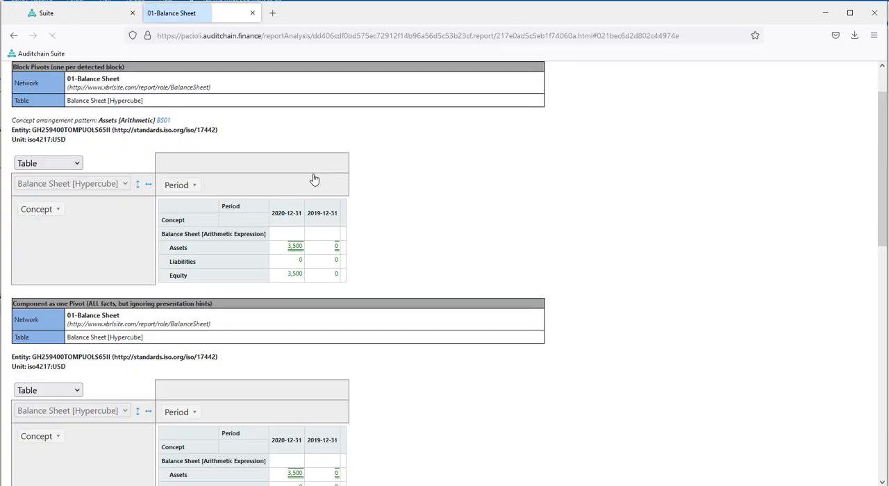
{"action": "mouse_move", "coordinate": [180, 183]}
{"action": "left_mouse_down"}
{"action": "mouse_move", "coordinate": [170, 202]}
{"action": "mouse_move", "coordinate": [63, 234]}
{"action": "mouse_move", "coordinate": [55, 230]}
{"action": "mouse_move", "coordinate": [69, 208]}
{"action": "mouse_move", "coordinate": [194, 189]}
{"action": "mouse_move", "coordinate": [74, 225]}
{"action": "mouse_move", "coordinate": [42, 224]}
{"action": "mouse_move", "coordinate": [190, 184]}
{"action": "mouse_move", "coordinate": [193, 191]}
{"action": "left_mouse_up"}
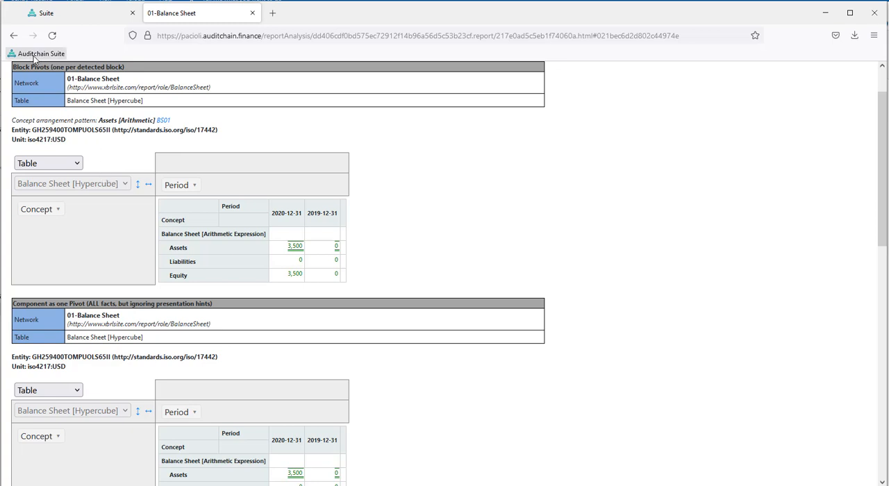
{"action": "left_click", "coordinate": [13, 35]}
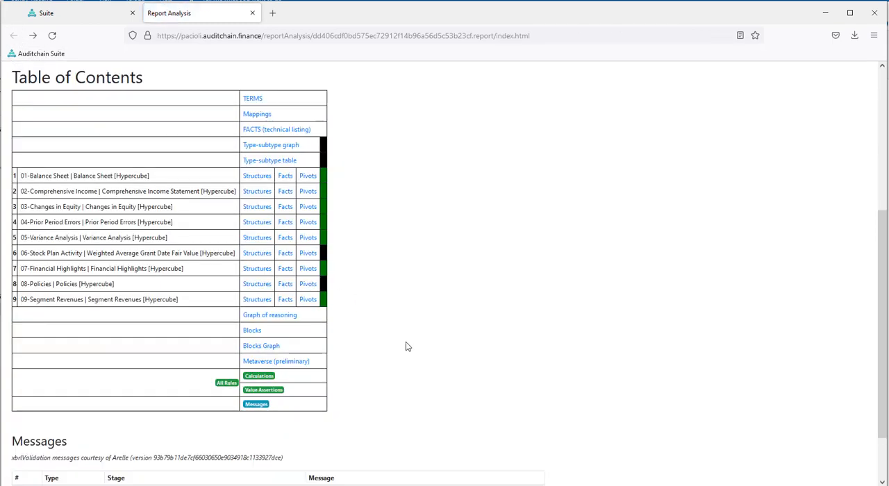
- Review the Calculations and Value Assertions results of the technical analysis
{"action": "left_click", "coordinate": [262, 378]}
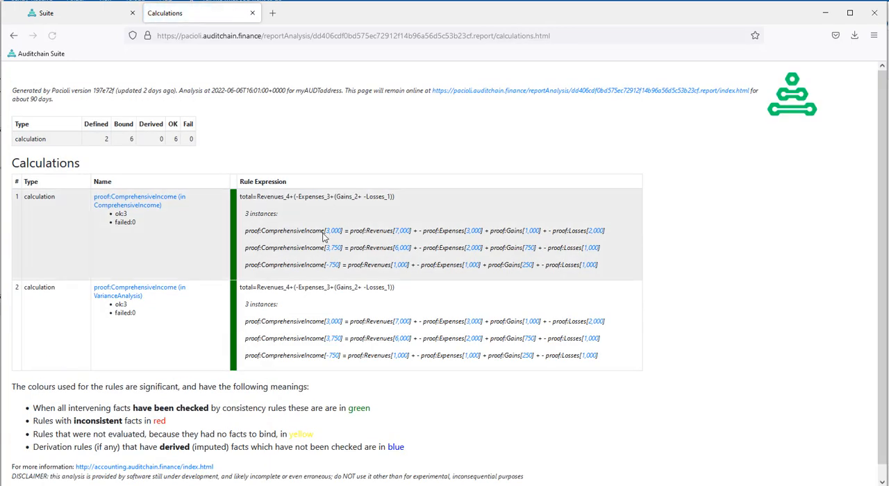
{"action": "left_click", "coordinate": [14, 36]}
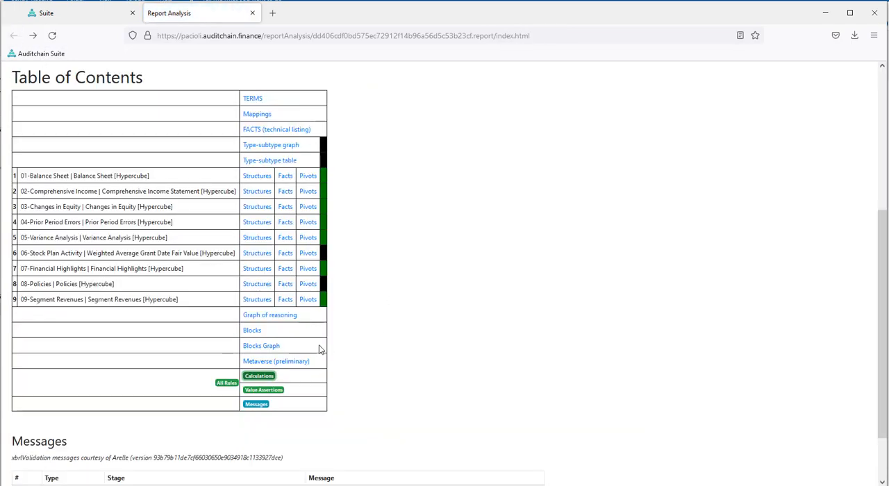
{"action": "left_click", "coordinate": [263, 390]}
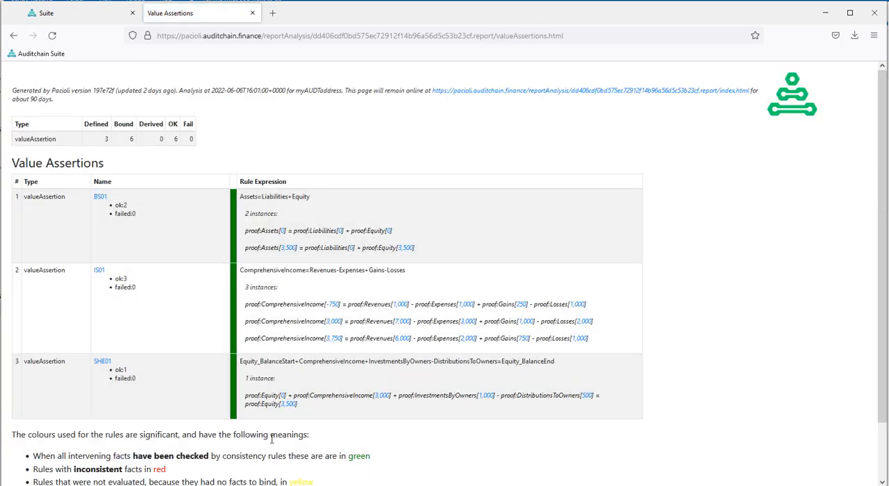
{"action": "left_click", "coordinate": [13, 37]}
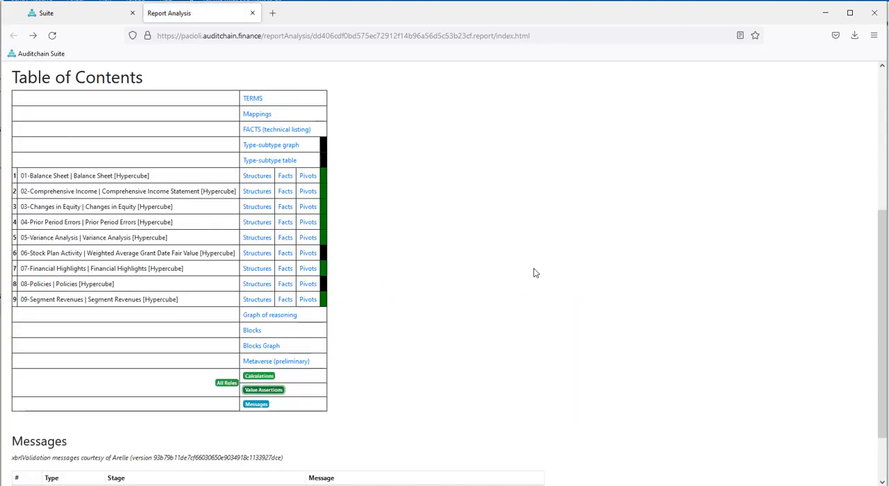
- Look over the submission details and user alterations in the technical analysis, and close the analysis
{"action": "left_click_drag", "start_coordinate": [882, 258], "coordinate": [882, 148]}
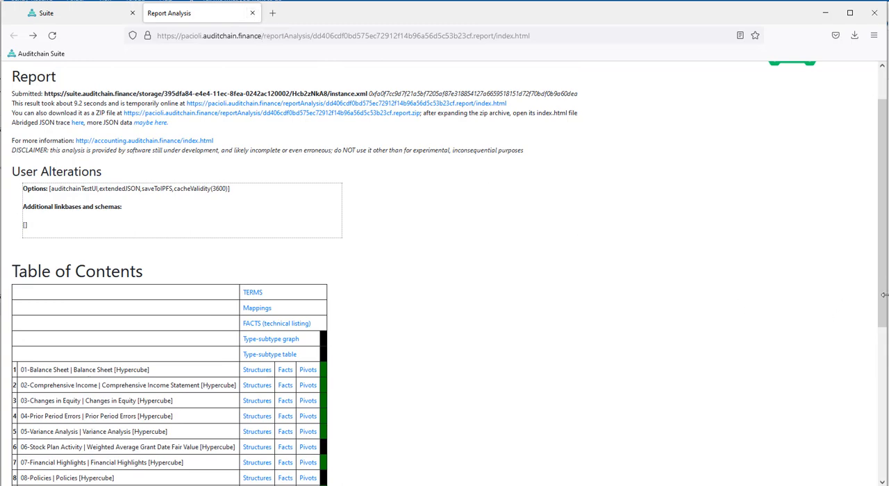
{"action": "mouse_move", "coordinate": [884, 294]}
{"action": "left_mouse_down"}
{"action": "mouse_move", "coordinate": [886, 426]}
{"action": "mouse_move", "coordinate": [886, 279]}
{"action": "left_mouse_up"}
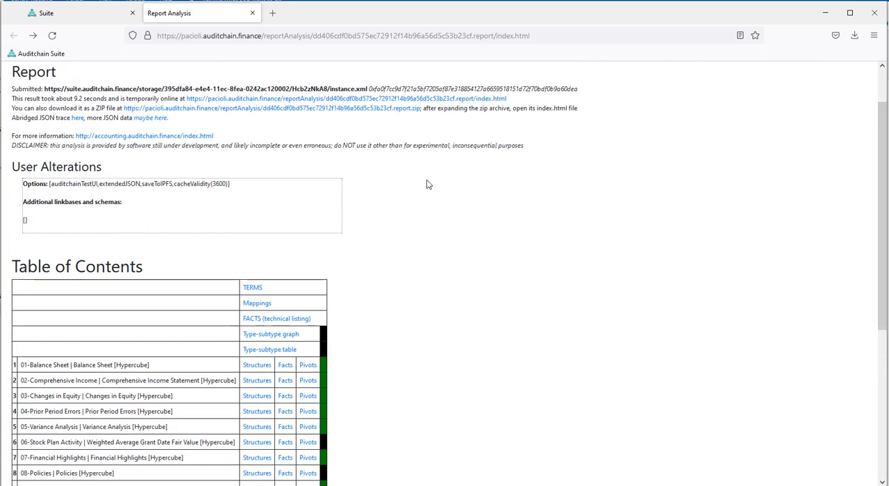
{"action": "left_click", "coordinate": [252, 17]}
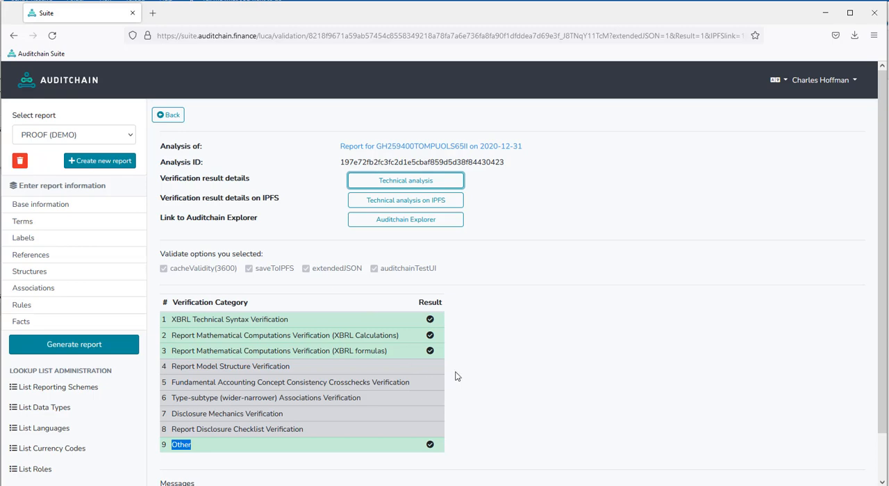
- Open the technical analysis stored on IPFS, examine its web address and close it
{"action": "left_click", "coordinate": [402, 202]}
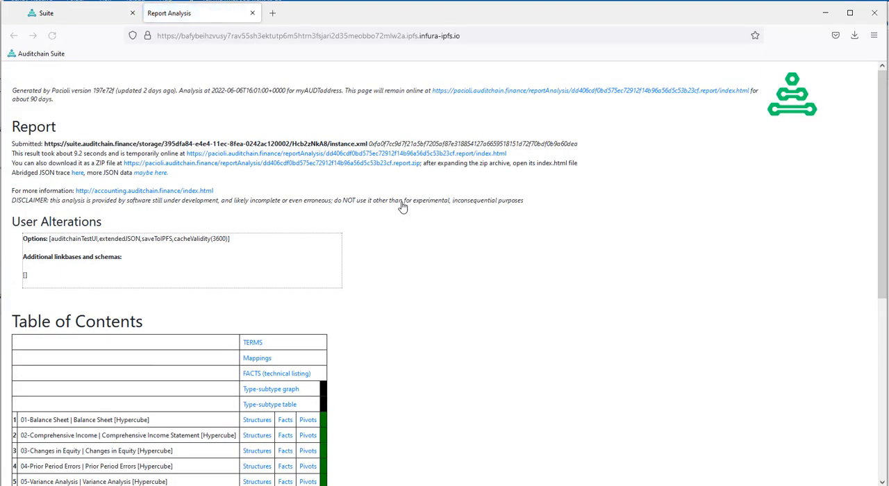
{"action": "left_click", "coordinate": [485, 35]}
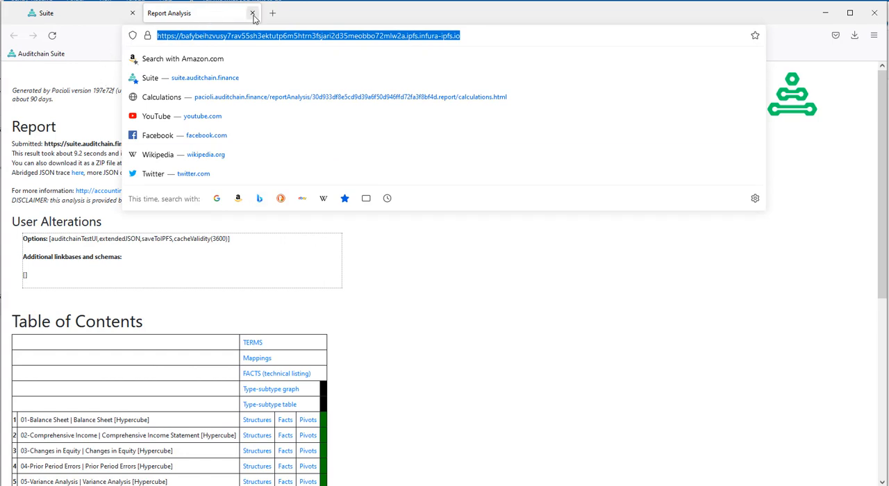
{"action": "key", "text": "Escape"}
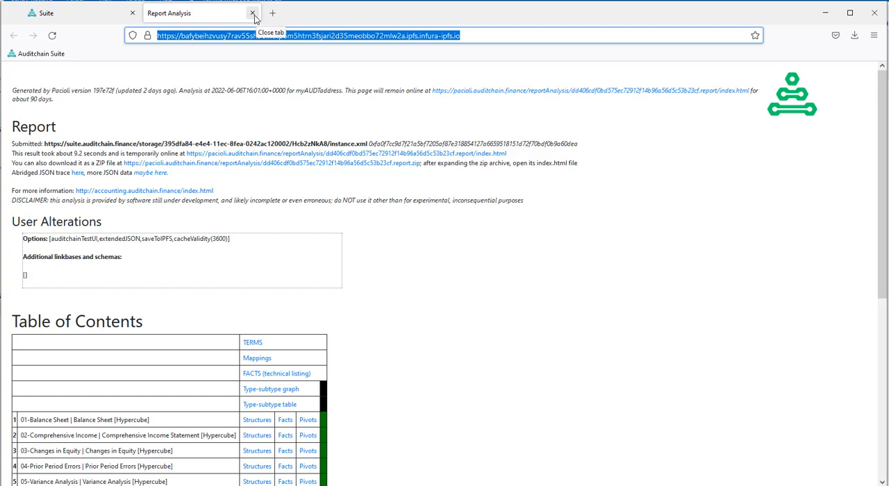
{"action": "left_click", "coordinate": [253, 14]}
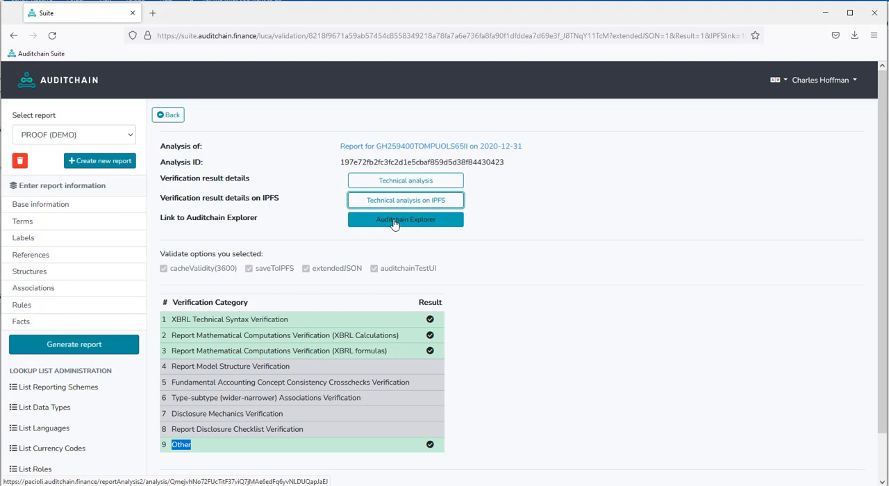
- In the report's terms, view the edit form and the delete prompt of Balance Sheet [Hypercube], closing both without changes
{"action": "left_click", "coordinate": [32, 207]}
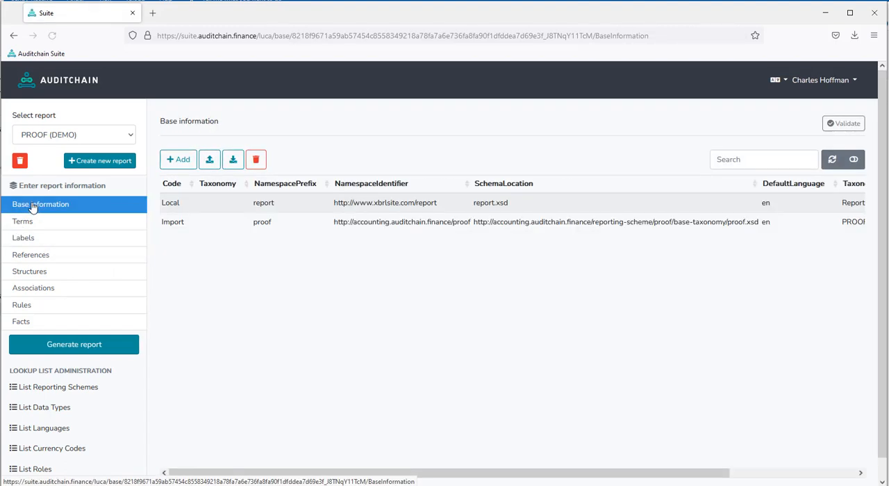
{"action": "left_click", "coordinate": [24, 224]}
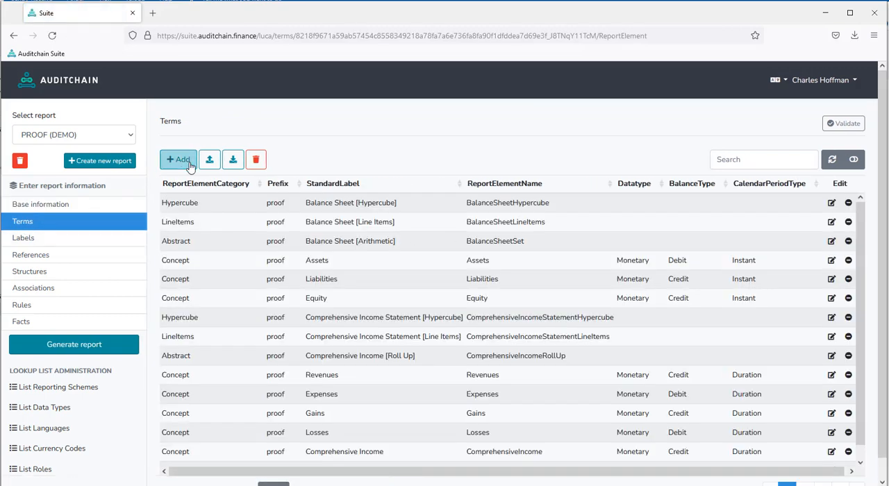
{"action": "left_click", "coordinate": [832, 203]}
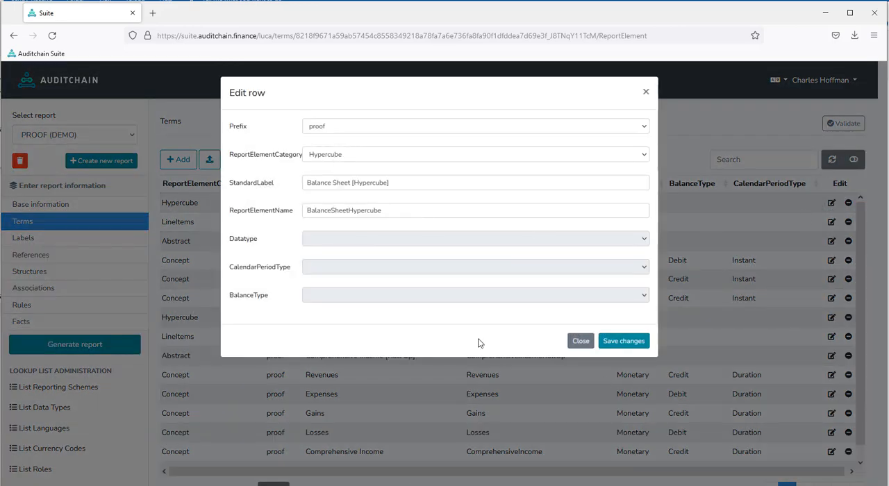
{"action": "left_click", "coordinate": [579, 341]}
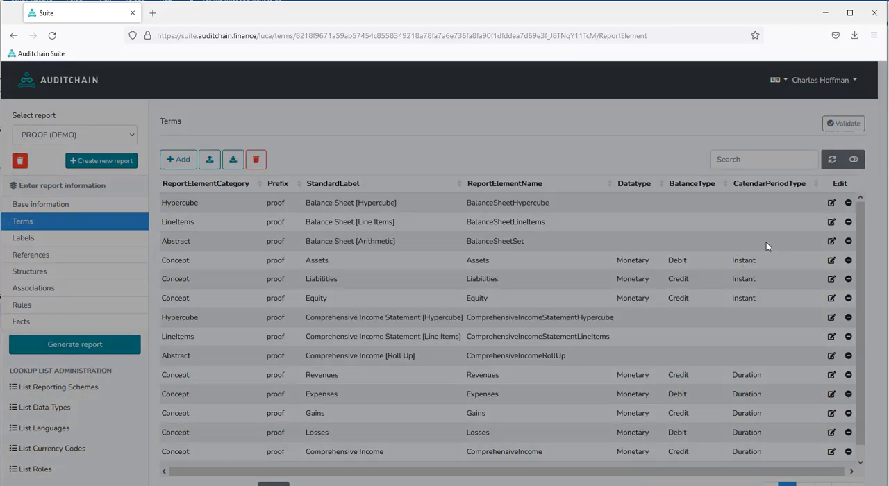
{"action": "left_click", "coordinate": [848, 202]}
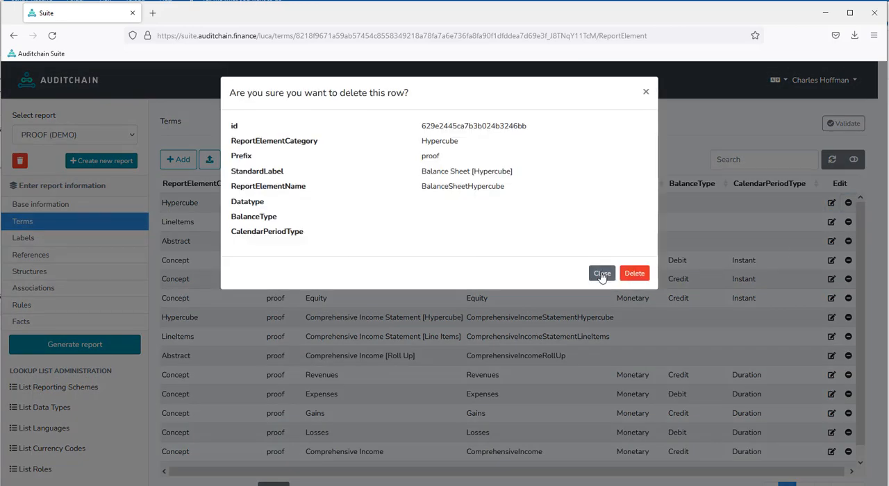
{"action": "left_click", "coordinate": [601, 274]}
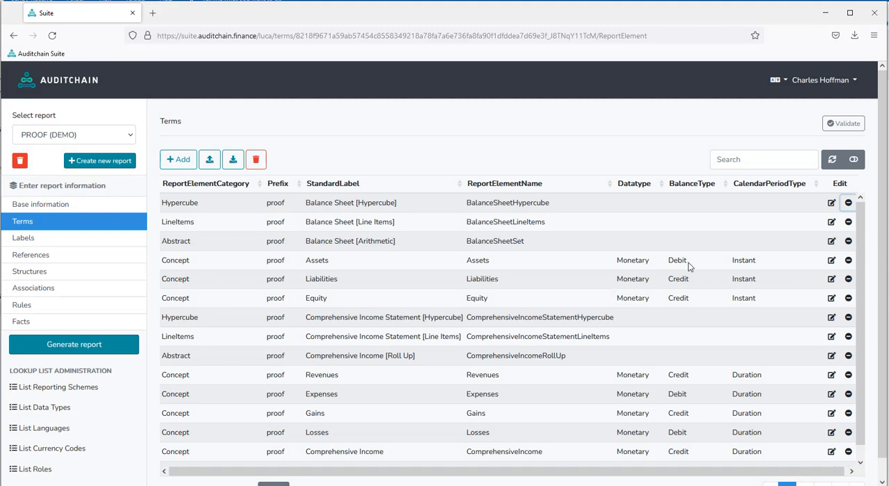
- Search the terms for "assets", clear the search and look over the full list of terms
{"action": "left_click", "coordinate": [754, 160]}
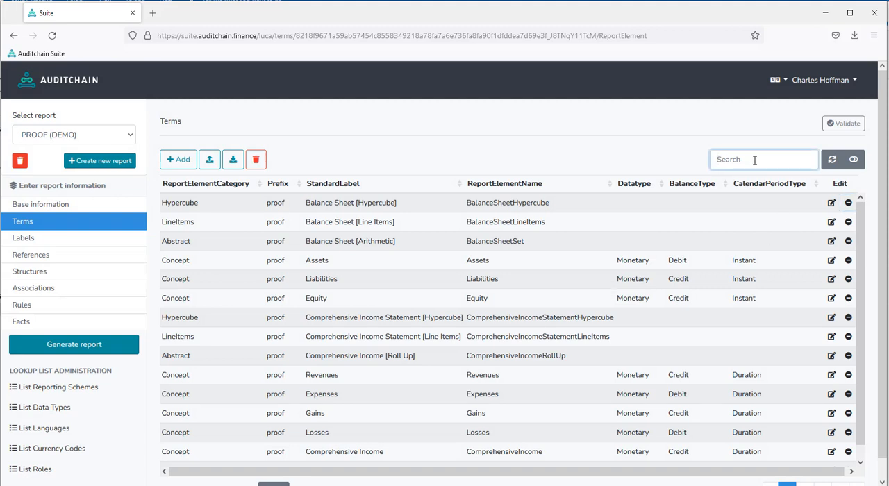
{"action": "type", "text": "assets"}
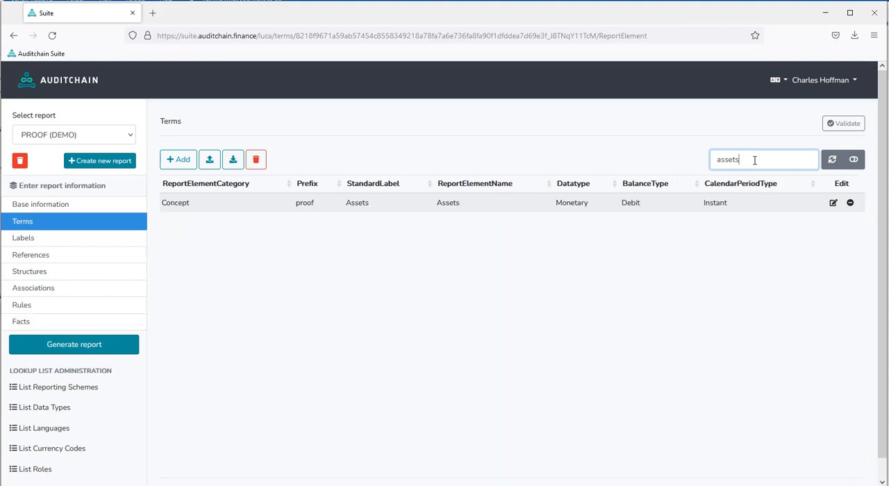
{"action": "key", "text": "BackSpace"}
{"action": "key", "text": "BackSpace"}
{"action": "key", "text": "BackSpace"}
{"action": "key", "text": "BackSpace"}
{"action": "key", "text": "BackSpace"}
{"action": "key", "text": "BackSpace"}
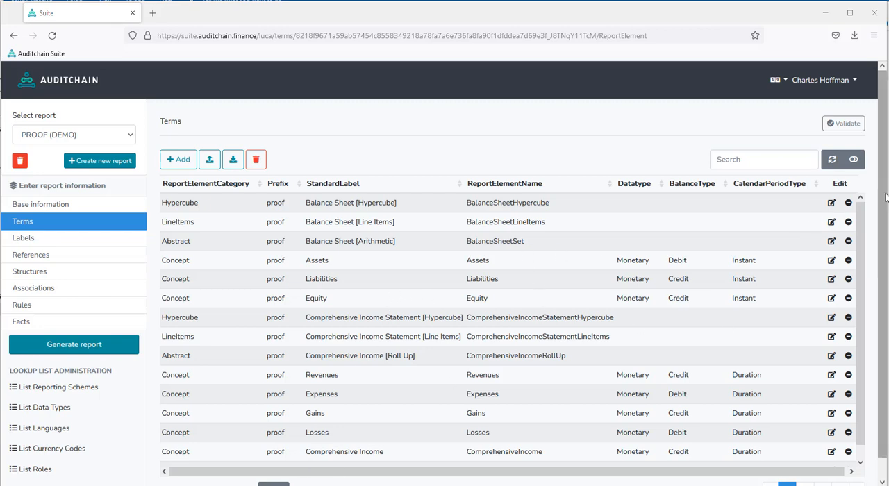
{"action": "left_click", "coordinate": [885, 258]}
{"action": "scroll", "coordinate": [884, 259], "scroll_direction": "up", "scroll_amount": 1}
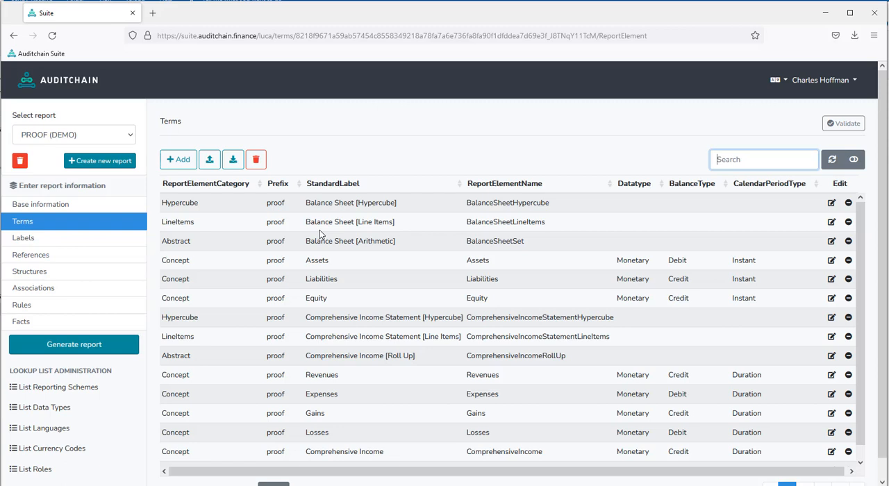
- Open rule SHE01 in the report's rules, examine its roll forward formula and concept choices, and close it without saving
{"action": "left_click", "coordinate": [27, 314]}
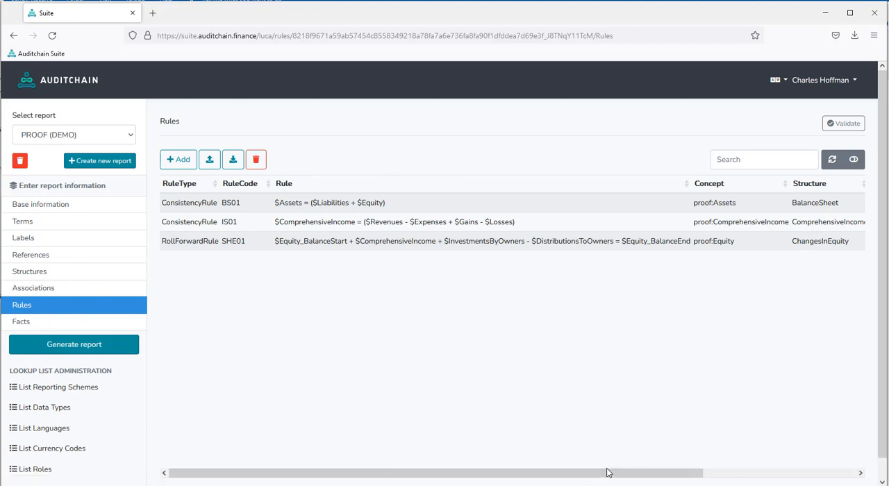
{"action": "left_click_drag", "start_coordinate": [608, 472], "coordinate": [860, 477]}
{"action": "left_click", "coordinate": [839, 242]}
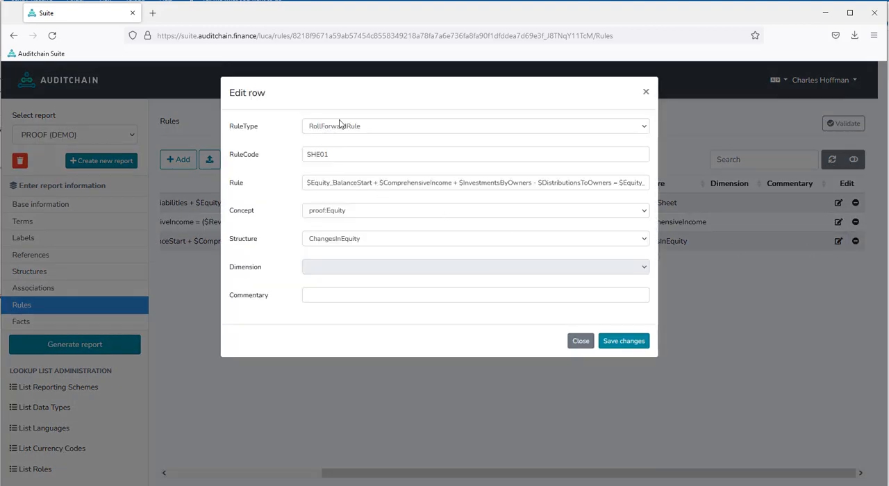
{"action": "left_click_drag", "start_coordinate": [306, 183], "coordinate": [678, 193]}
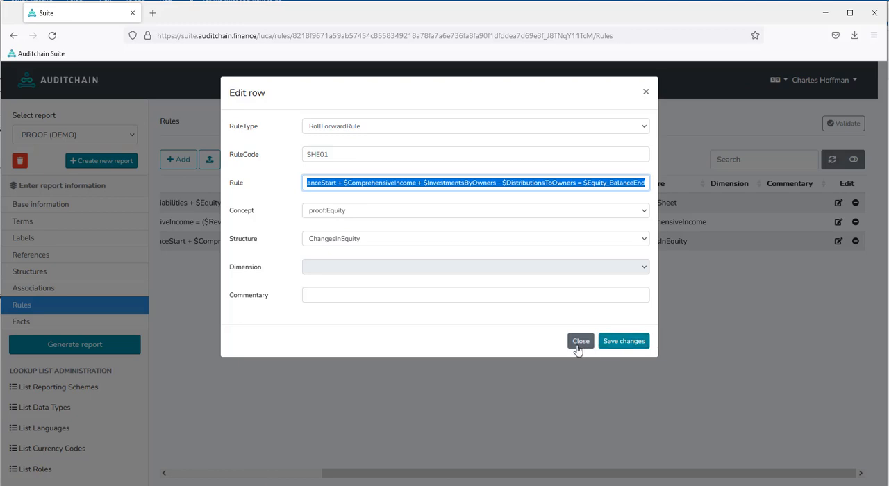
{"action": "left_click", "coordinate": [445, 183]}
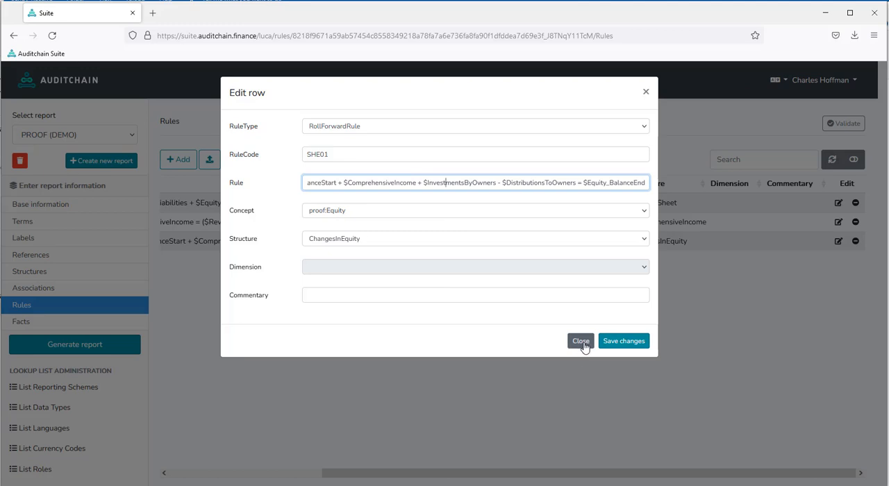
{"action": "left_click_drag", "start_coordinate": [507, 183], "coordinate": [503, 183]}
{"action": "left_click", "coordinate": [368, 216]}
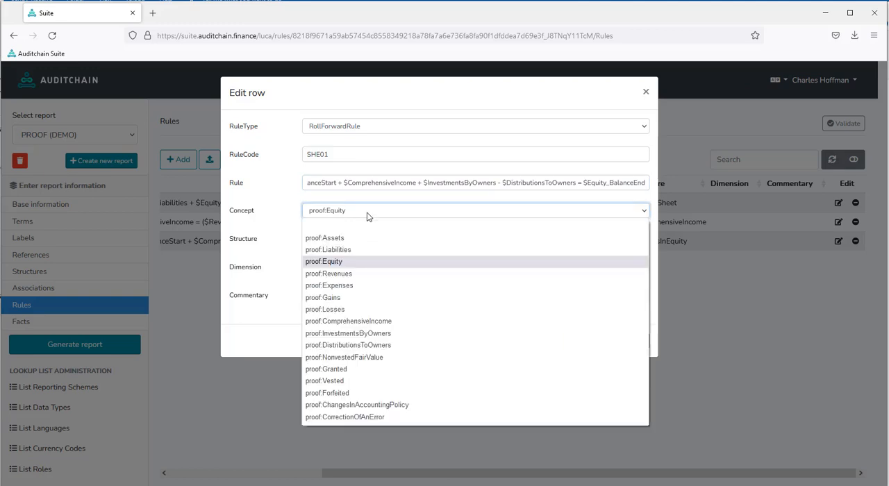
{"action": "left_click", "coordinate": [369, 216]}
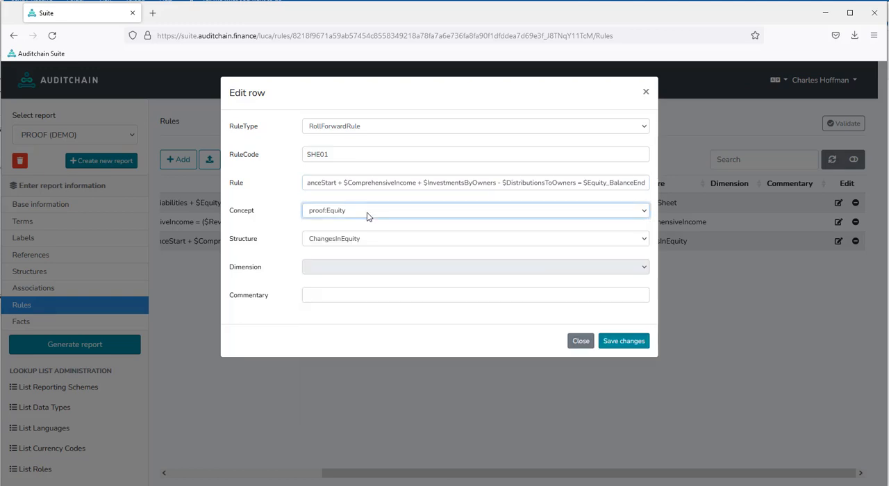
{"action": "left_click", "coordinate": [583, 346]}
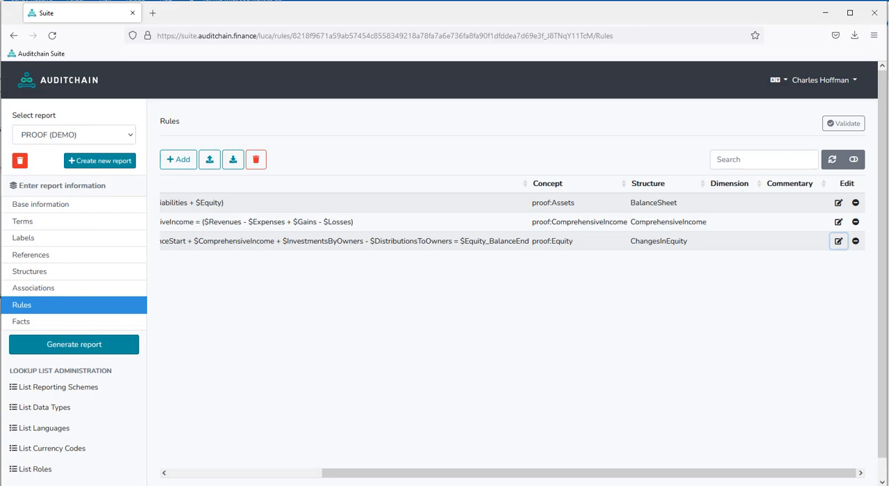